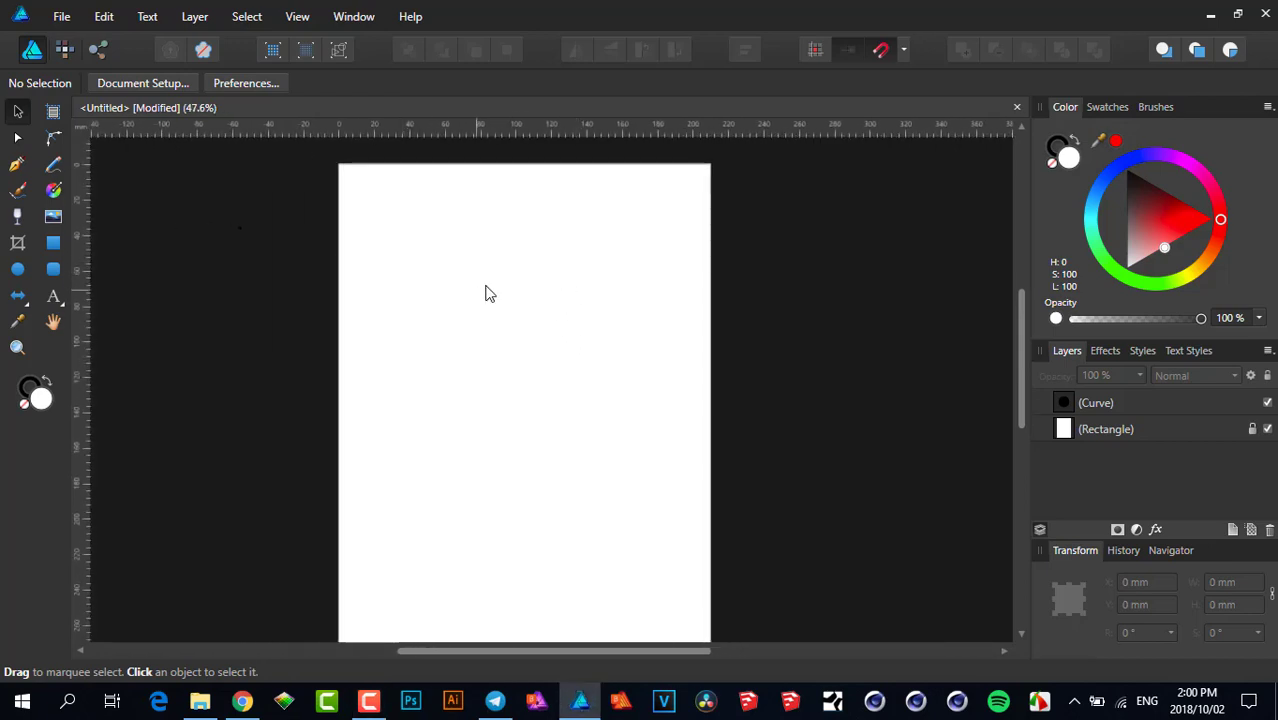
Step: Zoom in on the blank page
scroll(488, 291, "up", 1)
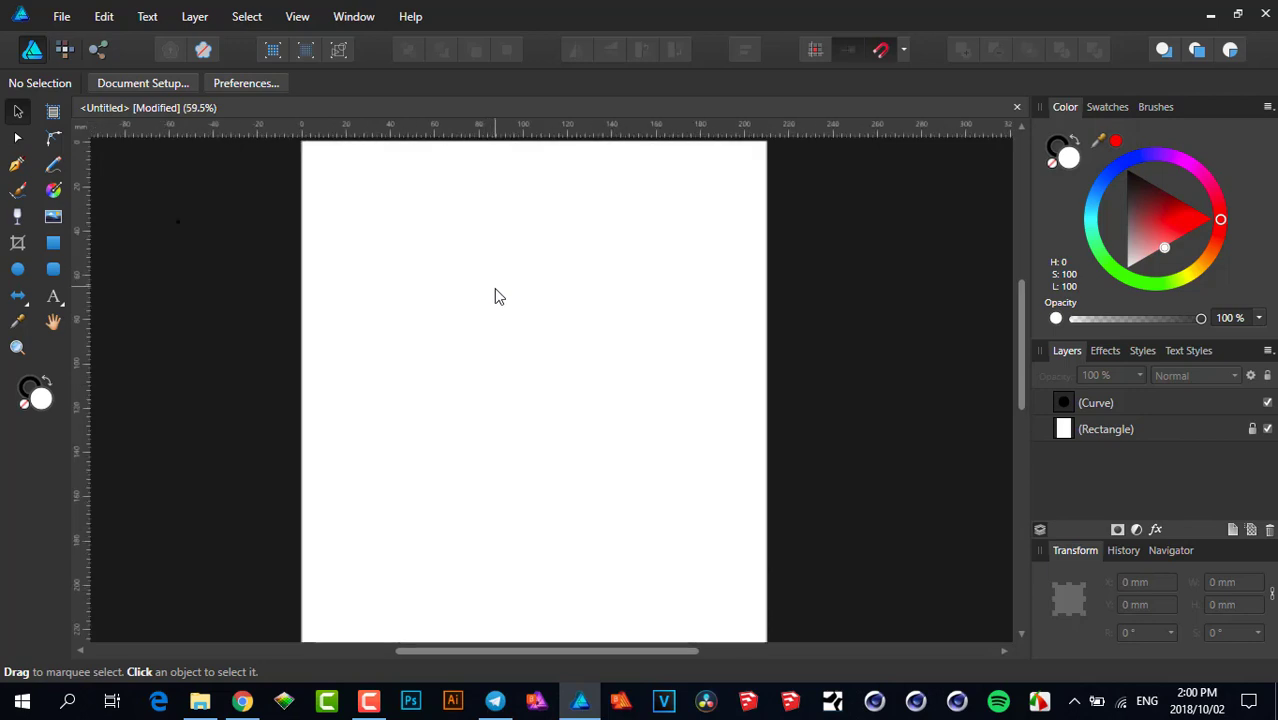
scroll(493, 320, "up", 1)
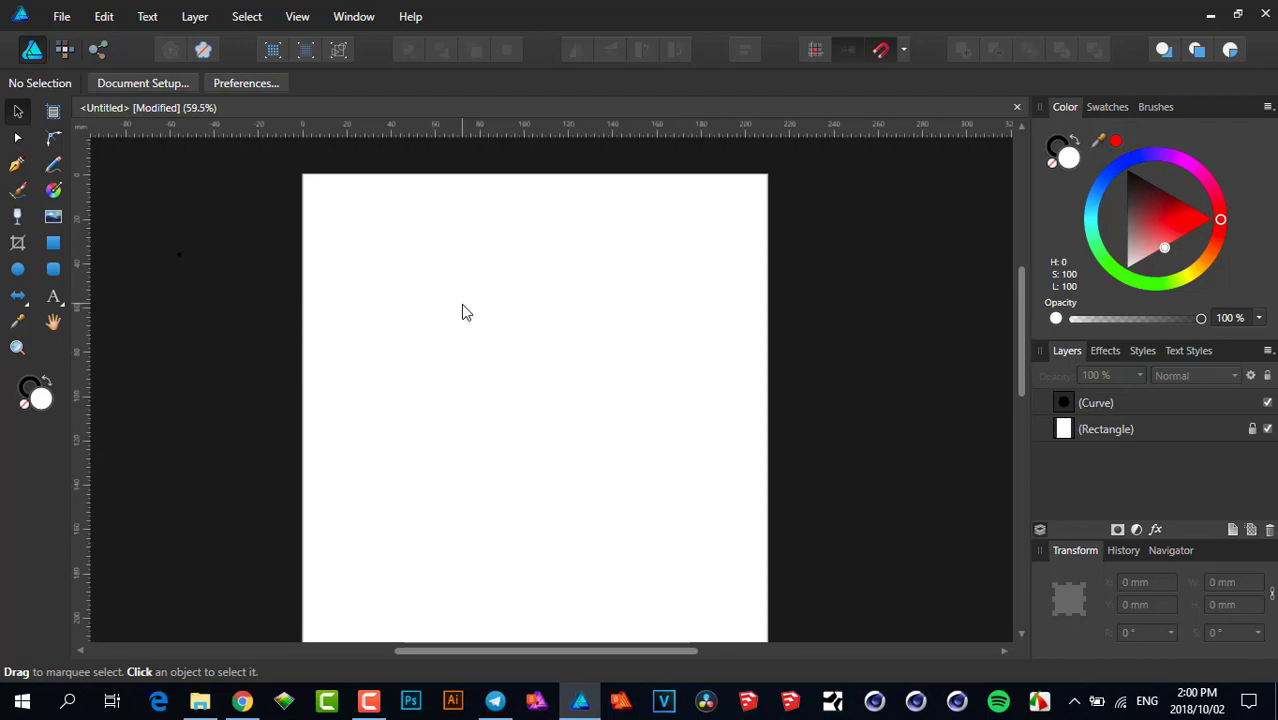
Step: Draw a square near the page's upper left and a circle to its right
left_click(53, 243)
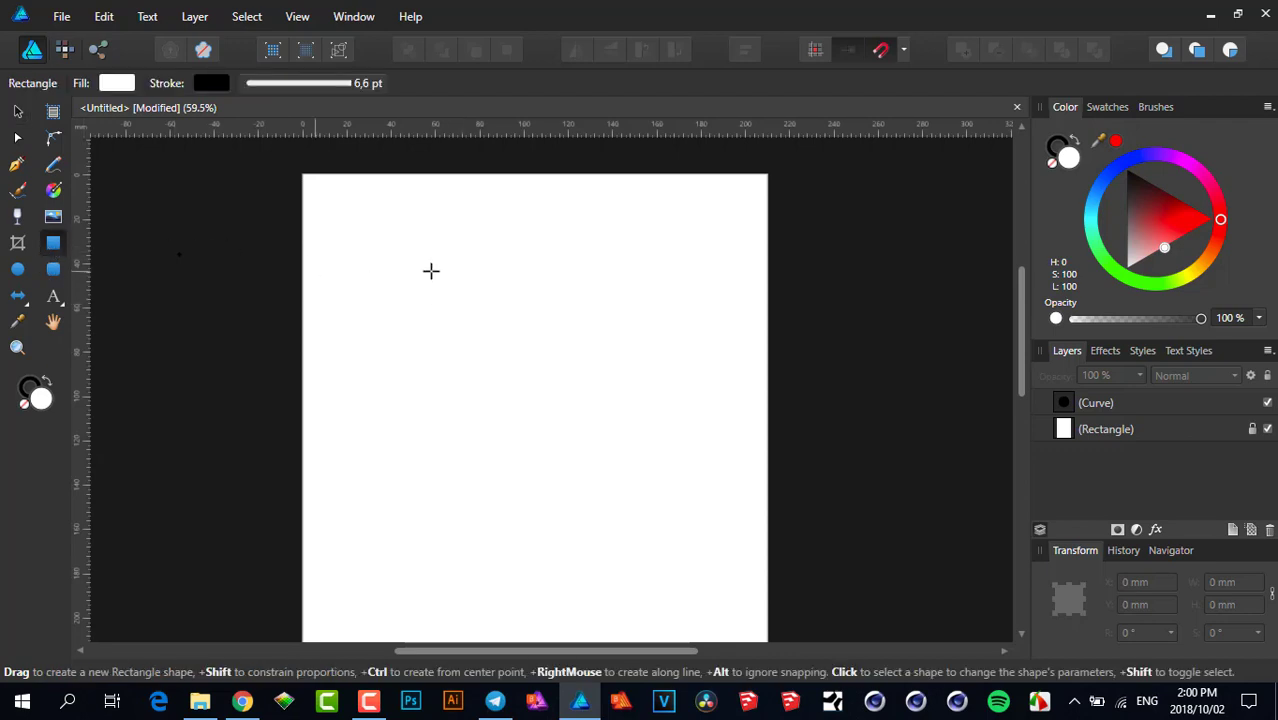
left_click_drag(361, 206, 501, 336)
left_click(17, 269)
left_click_drag(575, 281, 725, 432)
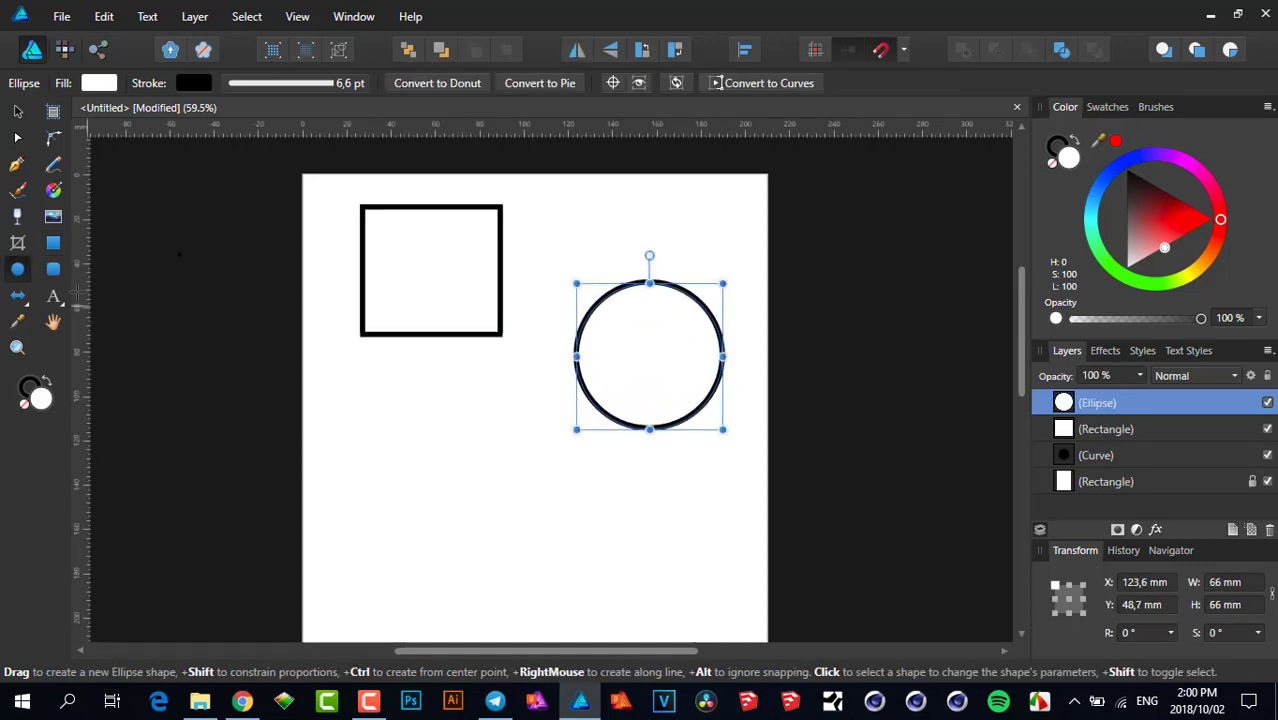
Step: Draw a two-node diagonal line below the square, then return to the Move tool
left_click(17, 165)
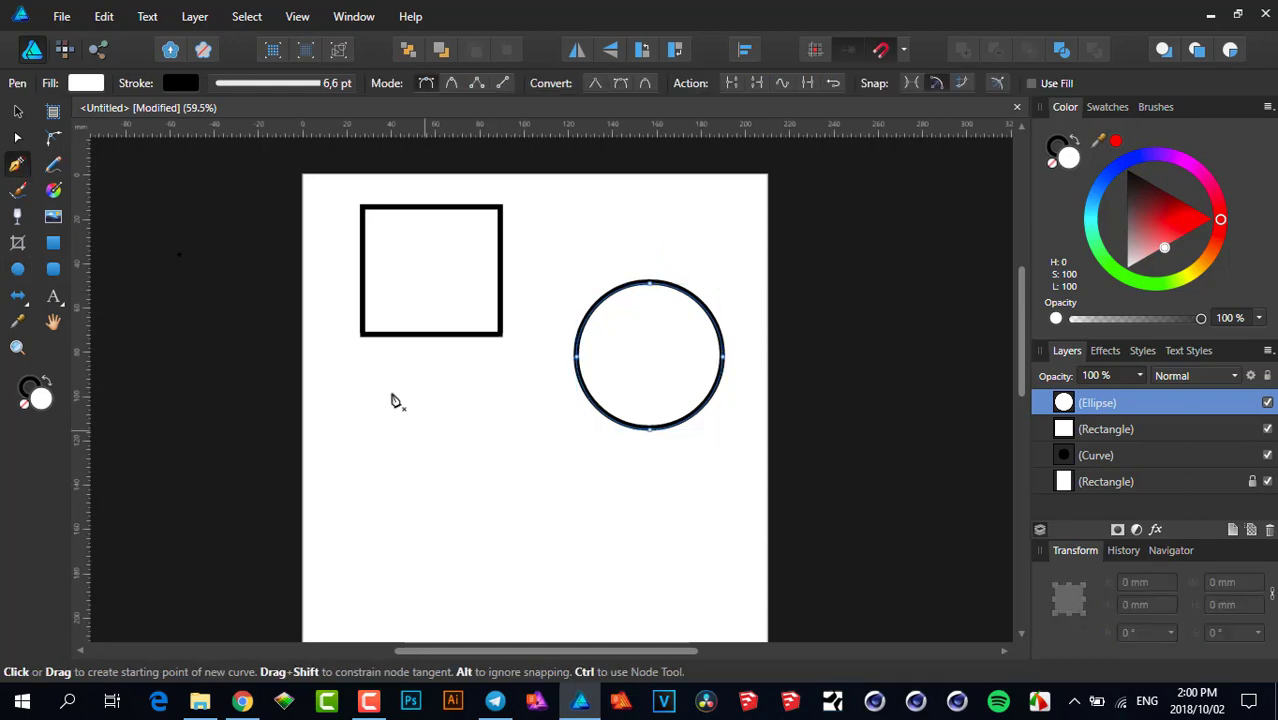
left_click(390, 384)
left_click(508, 502)
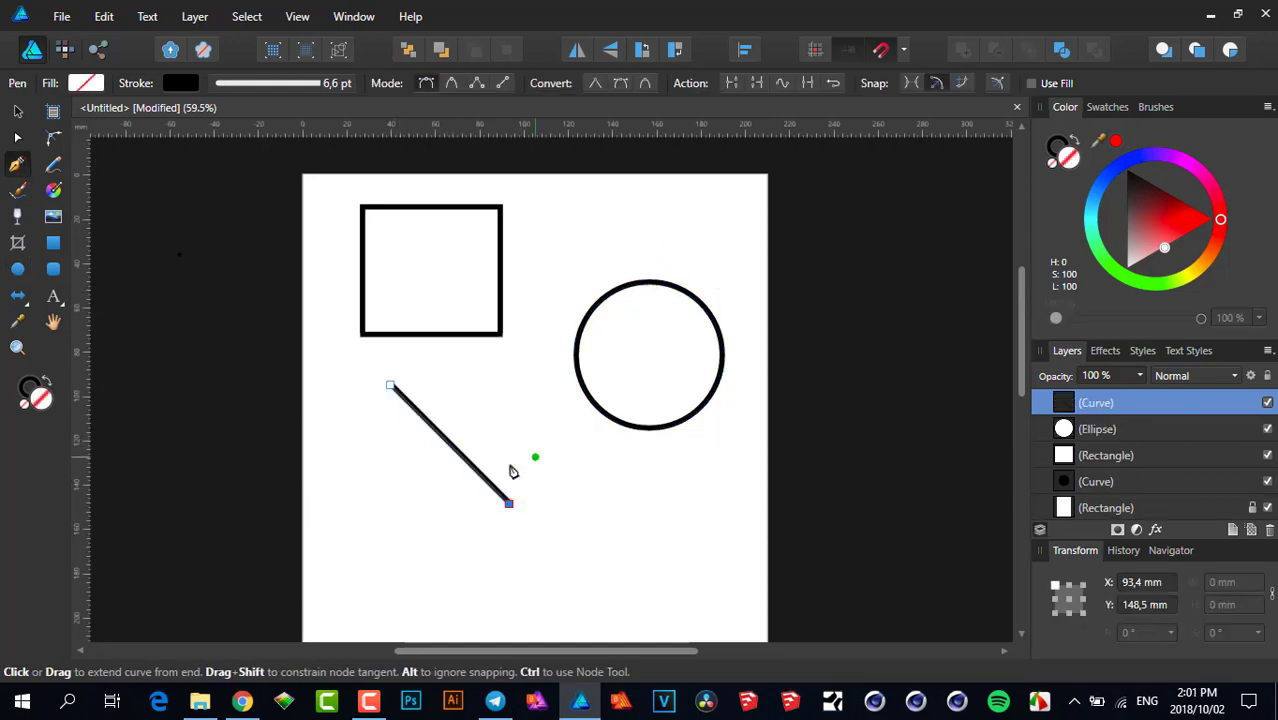
scroll(480, 468, "up", 1)
scroll(455, 465, "down", 2)
scroll(459, 465, "up", 2)
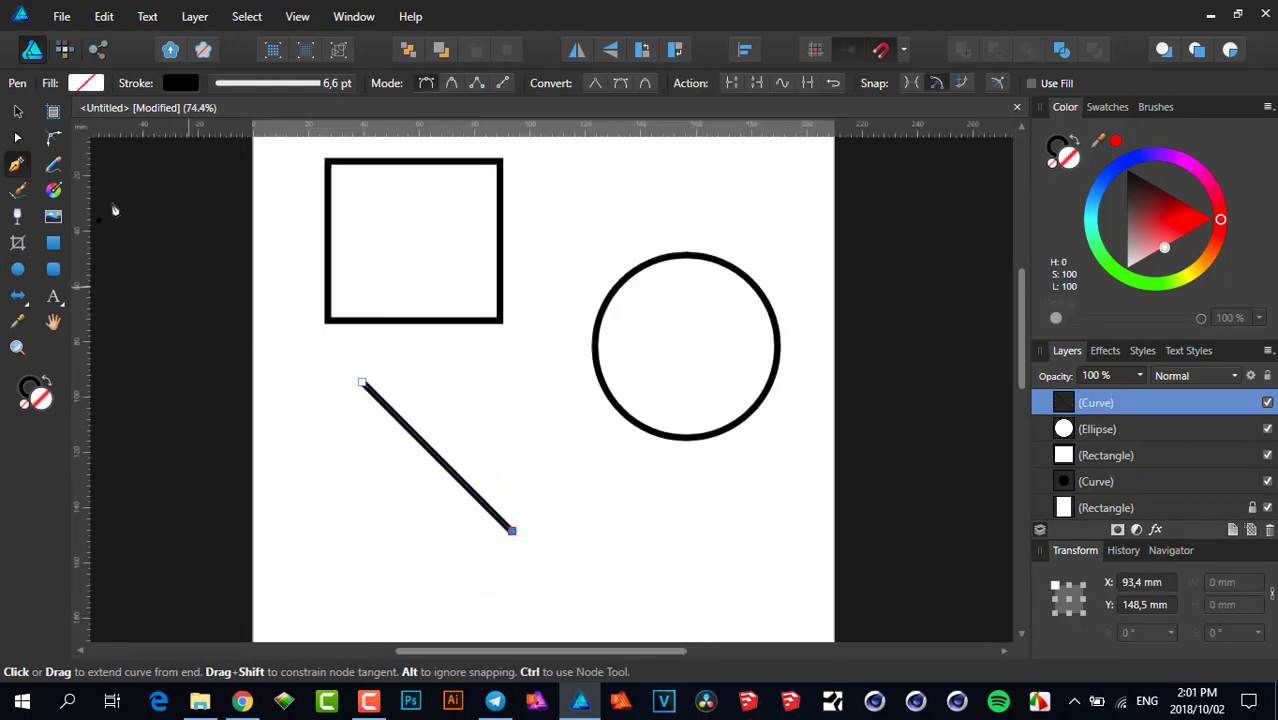
key("v")
left_click(226, 355)
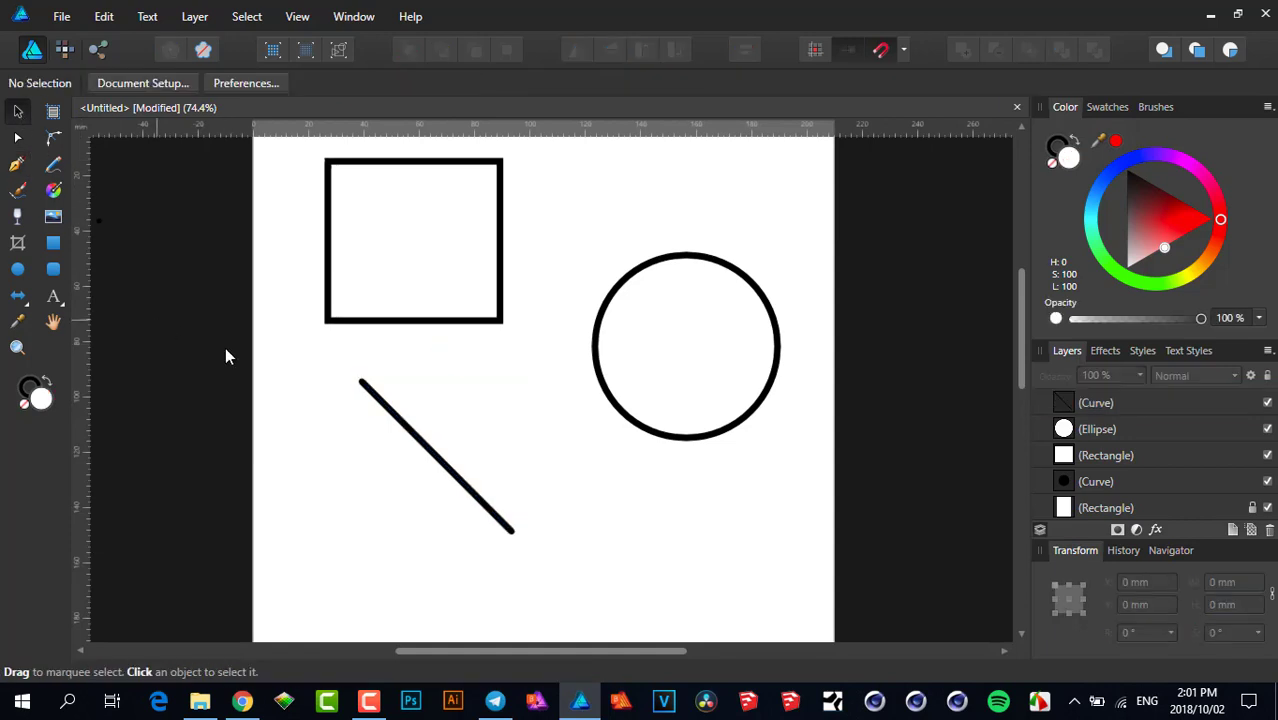
left_click(419, 444)
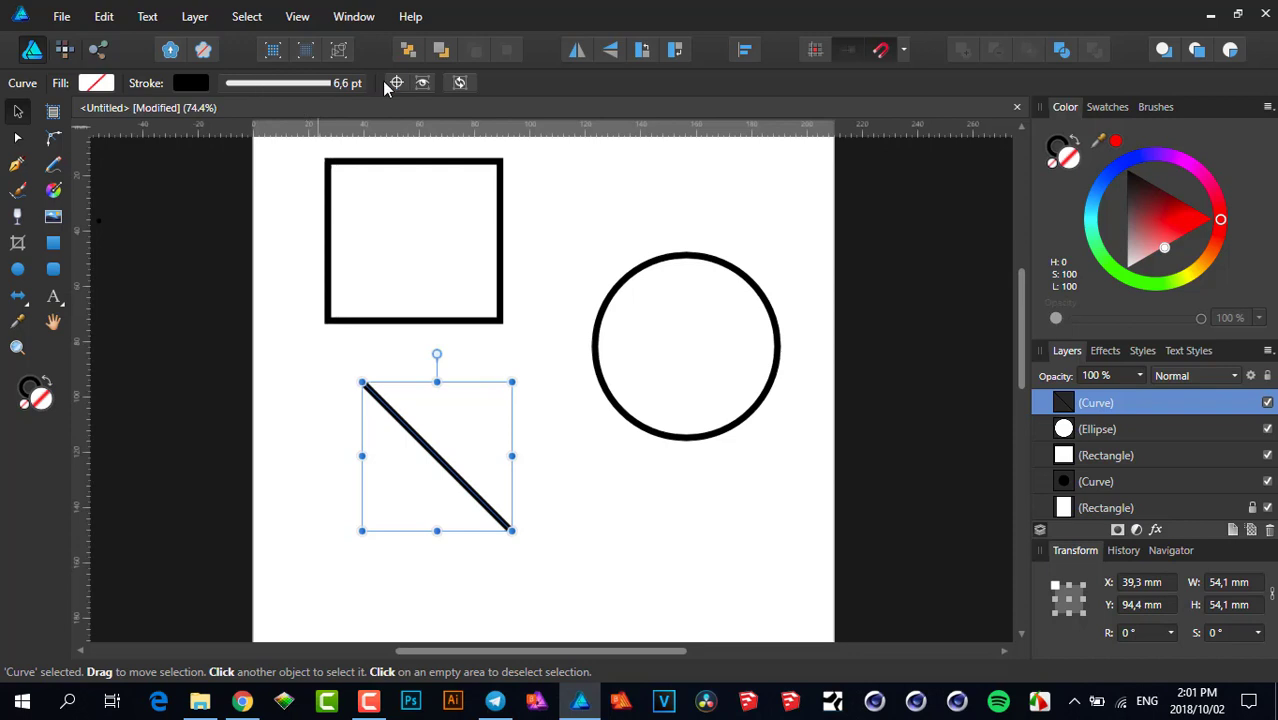
left_click(502, 240)
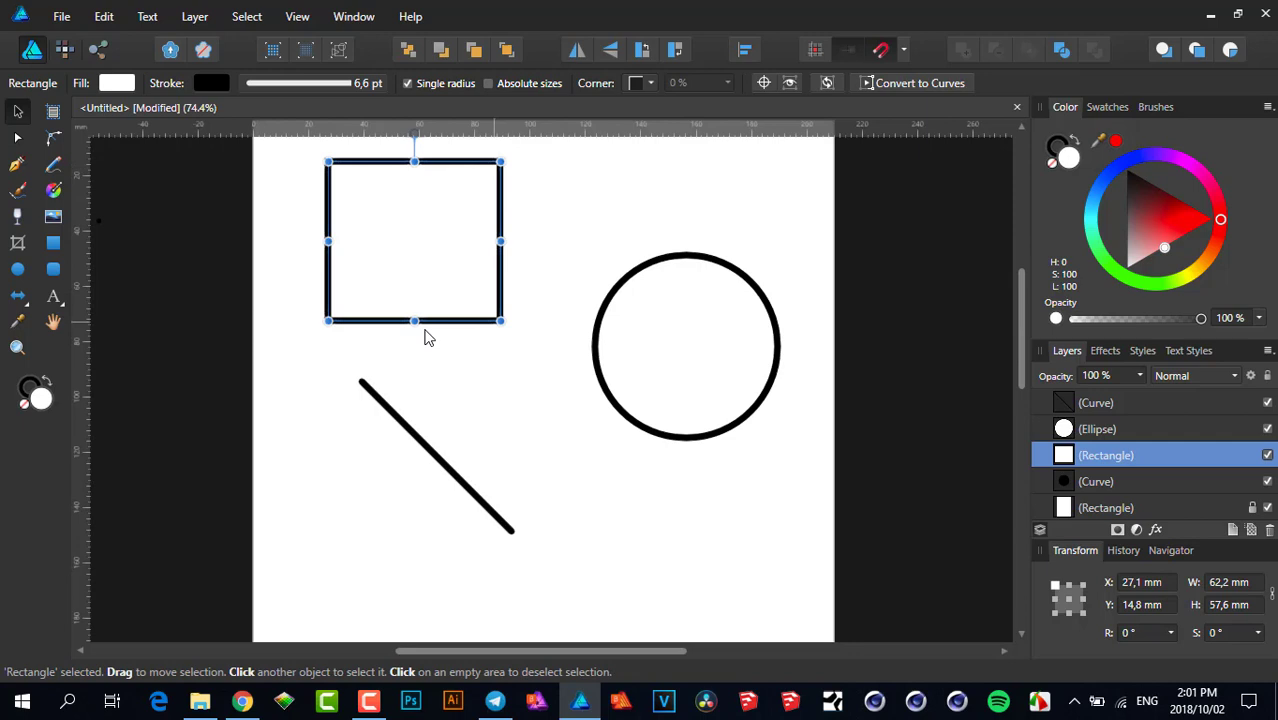
scroll(458, 160, "up", 3)
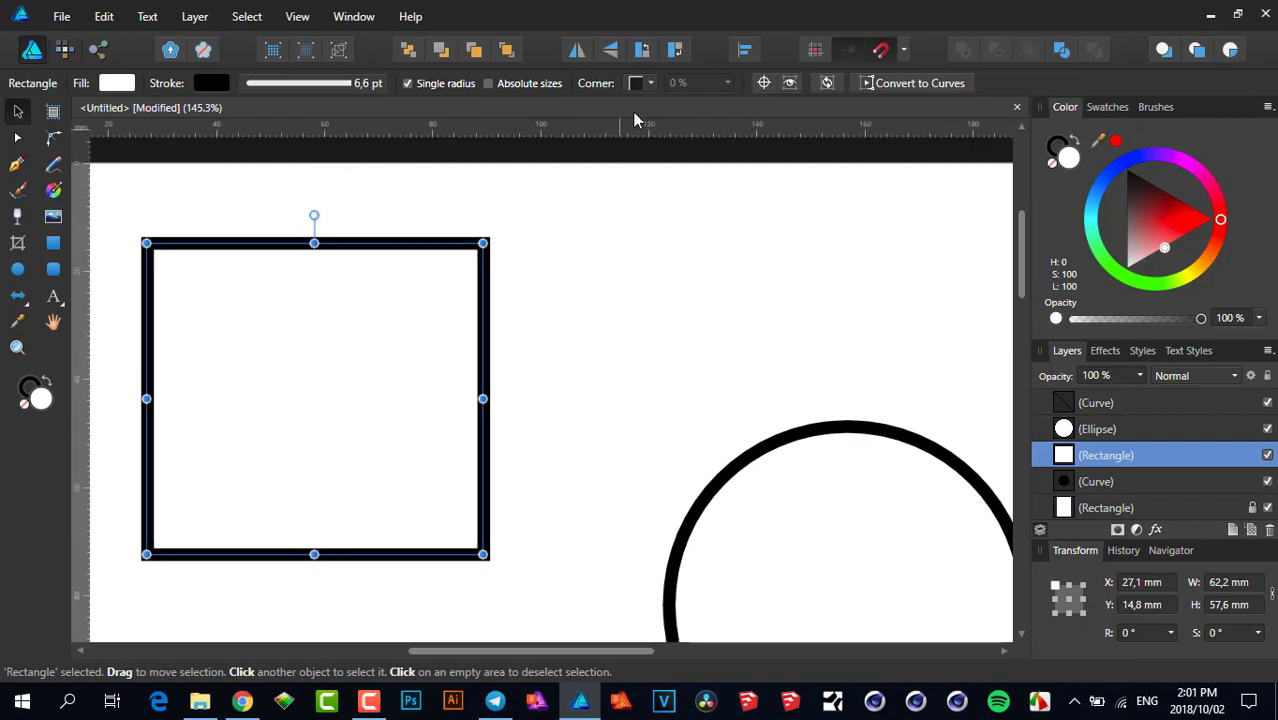
left_click(650, 83)
left_click(653, 128)
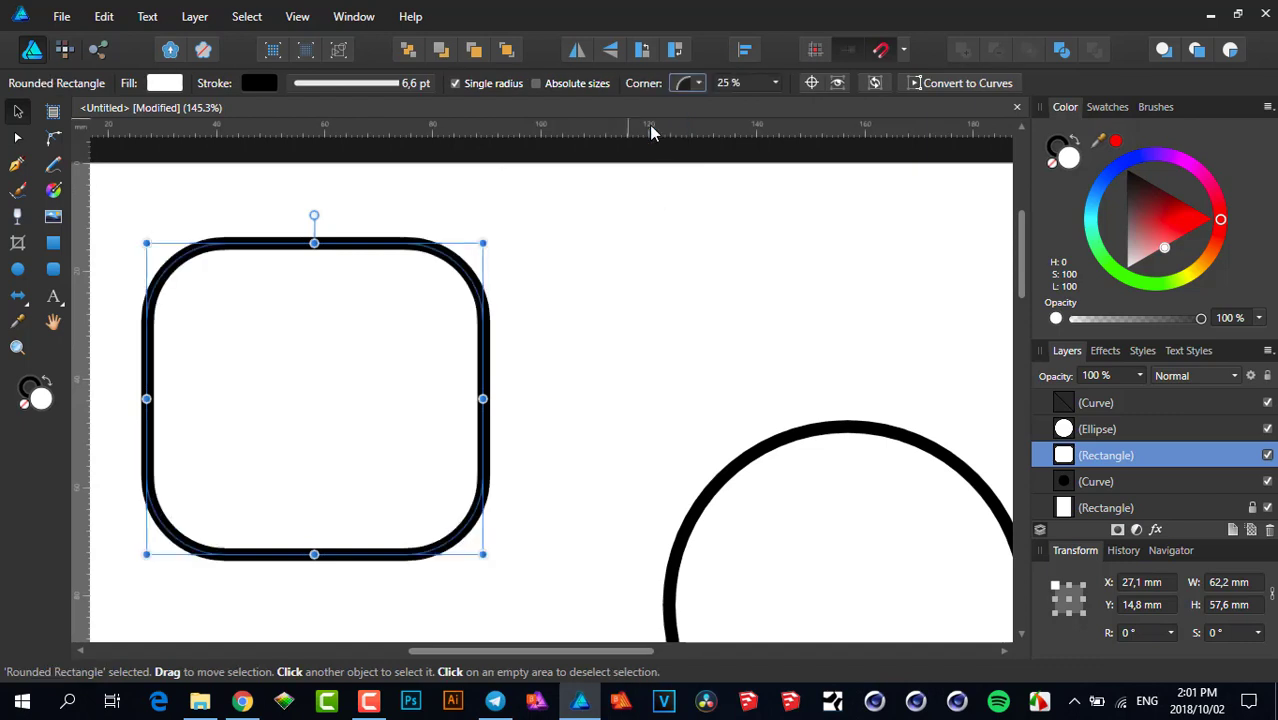
left_click(699, 83)
left_click(700, 104)
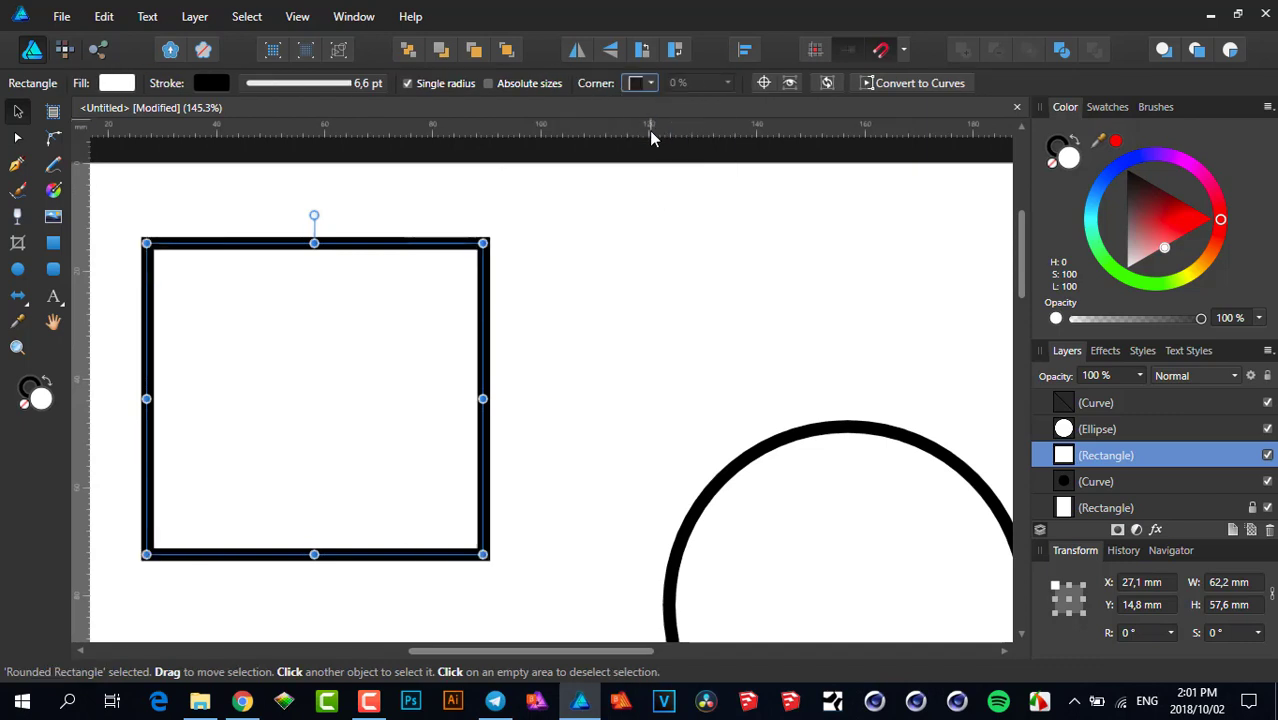
left_click_drag(456, 305, 539, 268)
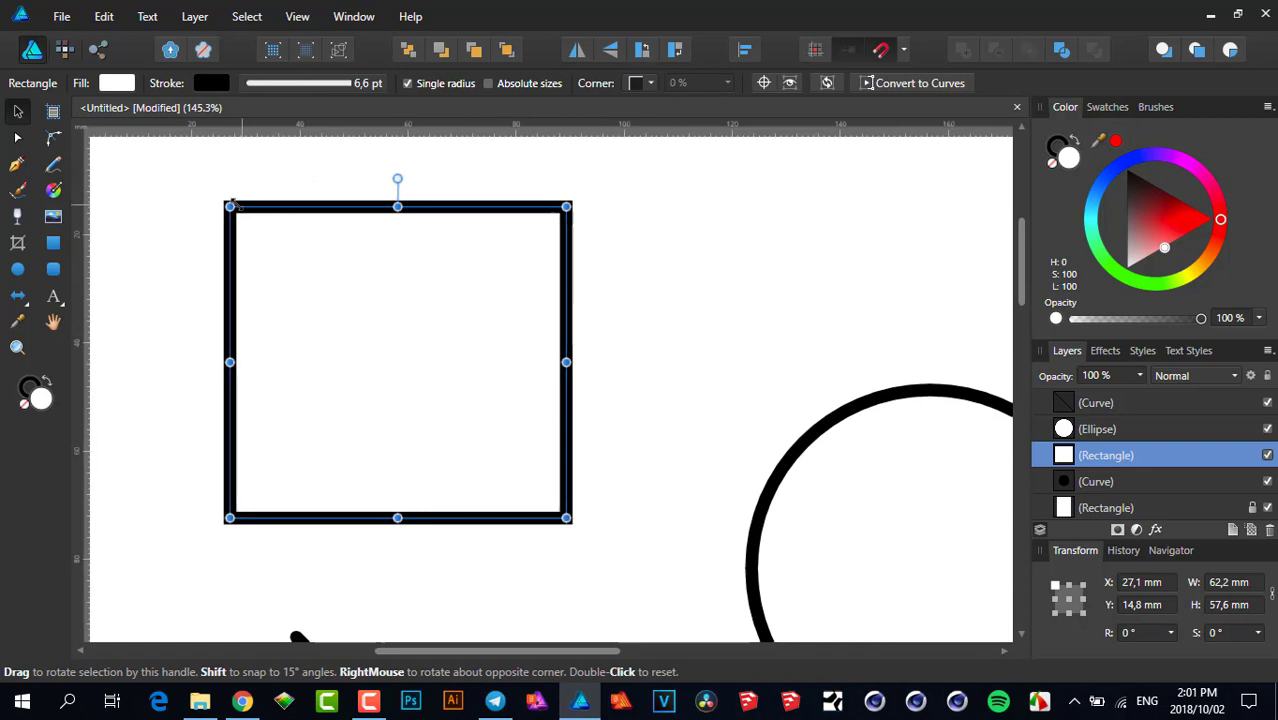
left_click(344, 85)
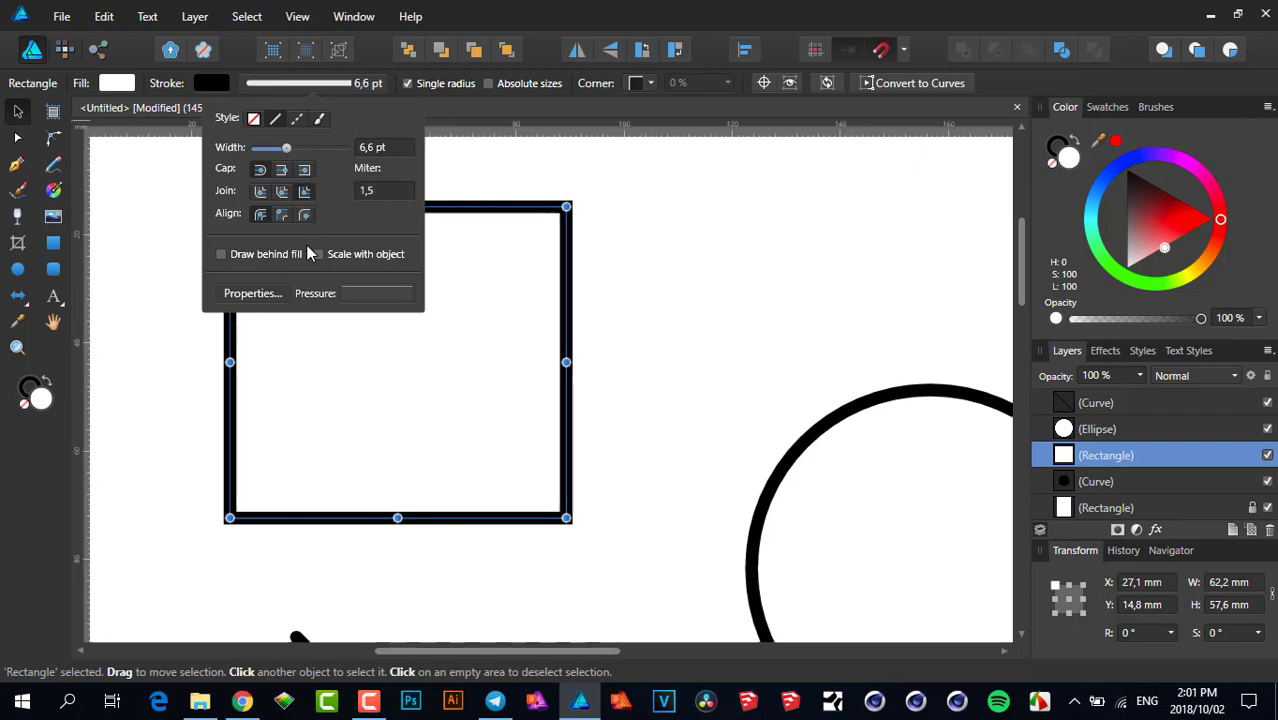
left_click(661, 259)
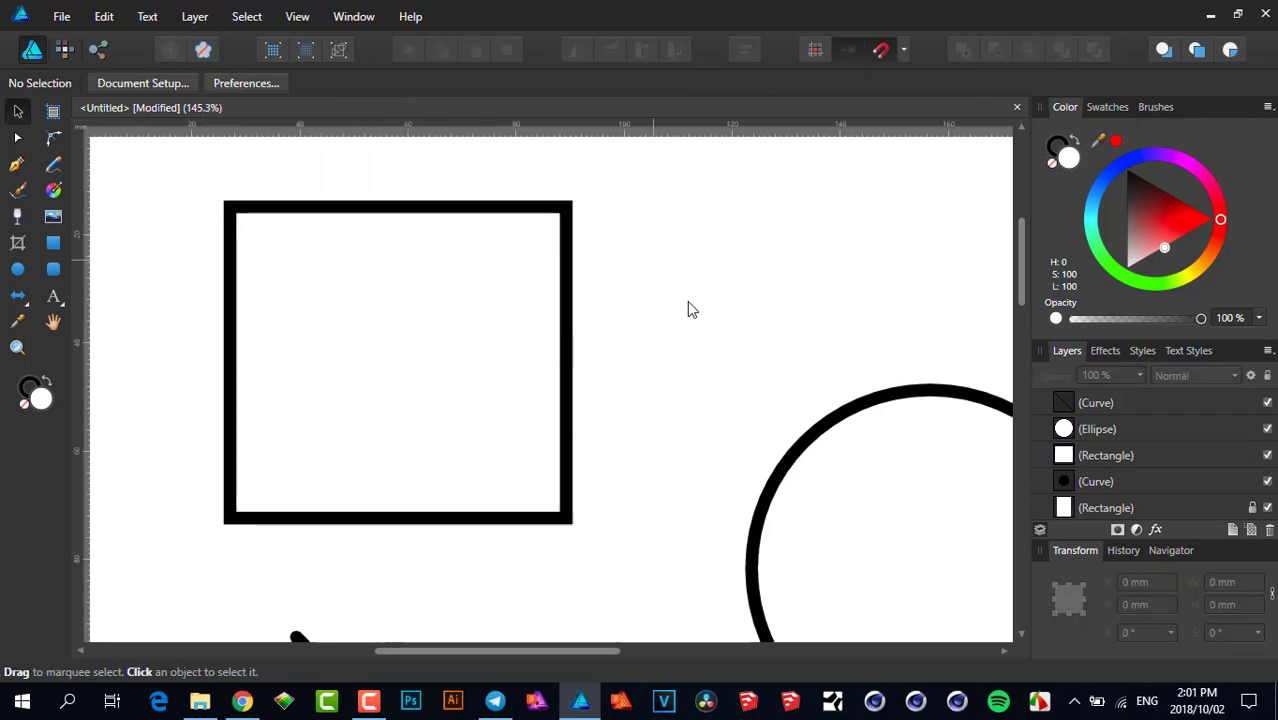
scroll(687, 305, "down", 5)
scroll(559, 294, "right", 3)
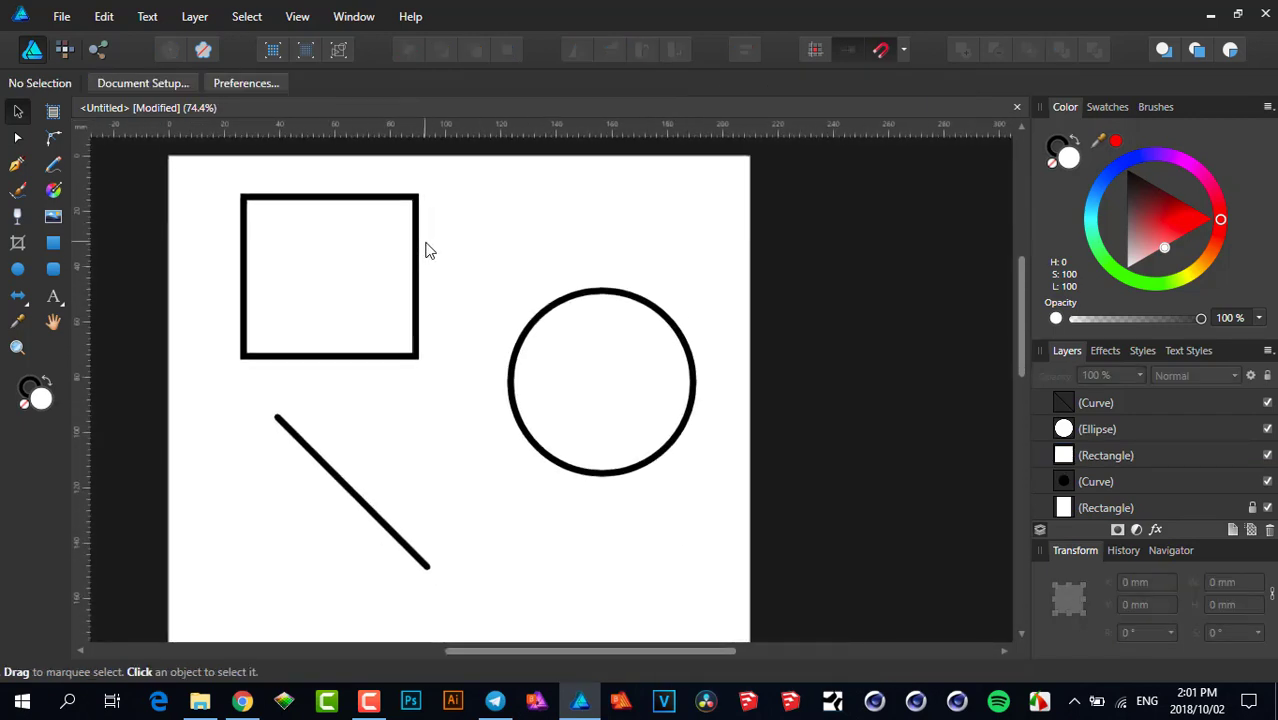
left_click(592, 307)
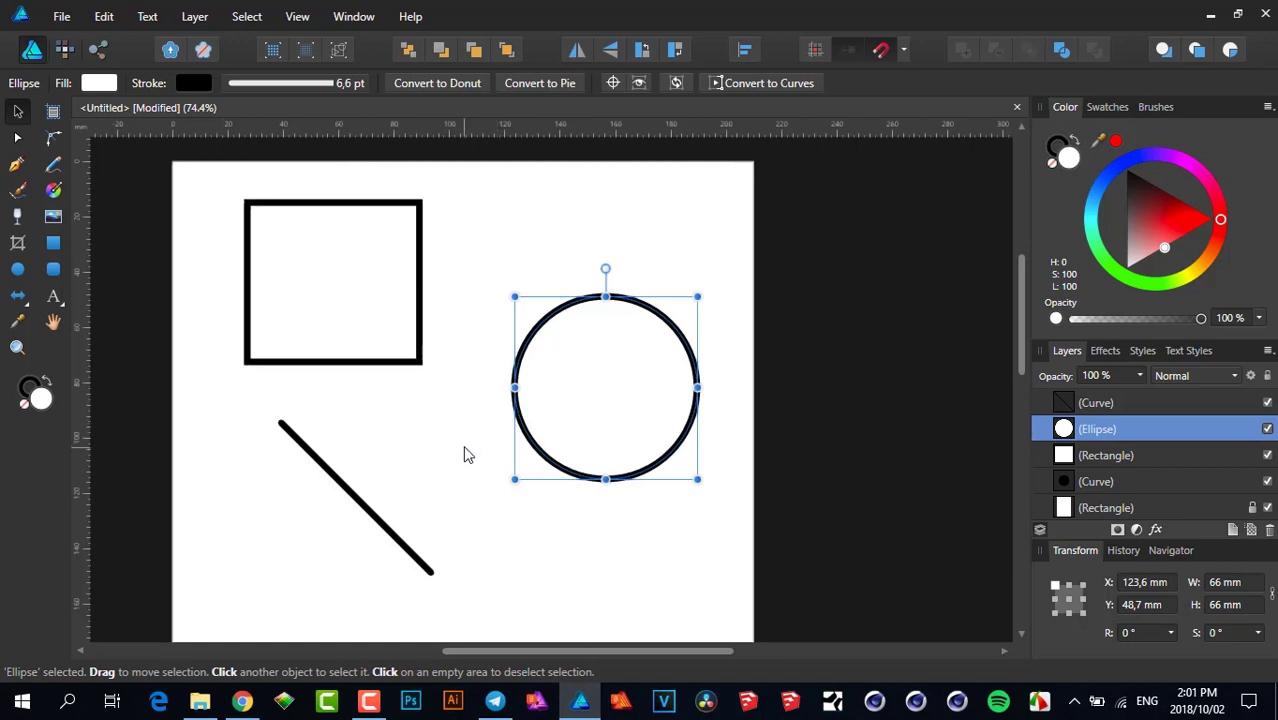
left_click(515, 262)
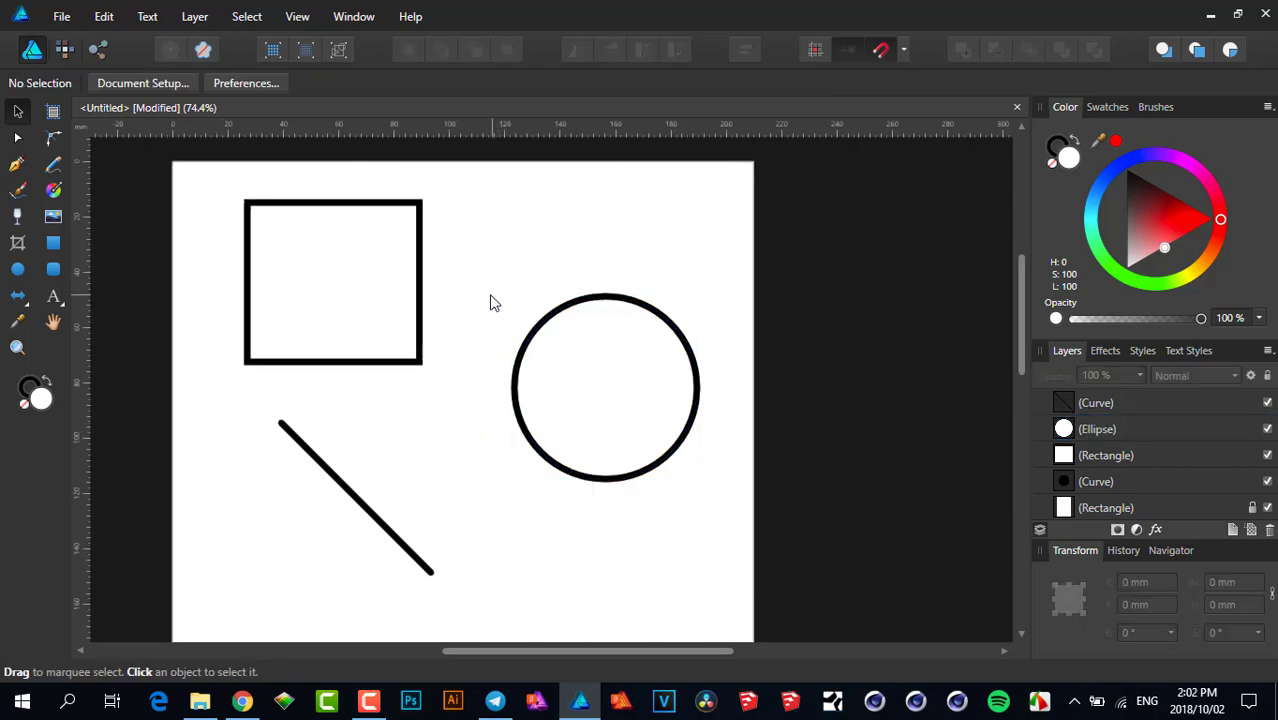
left_click_drag(491, 297, 610, 341)
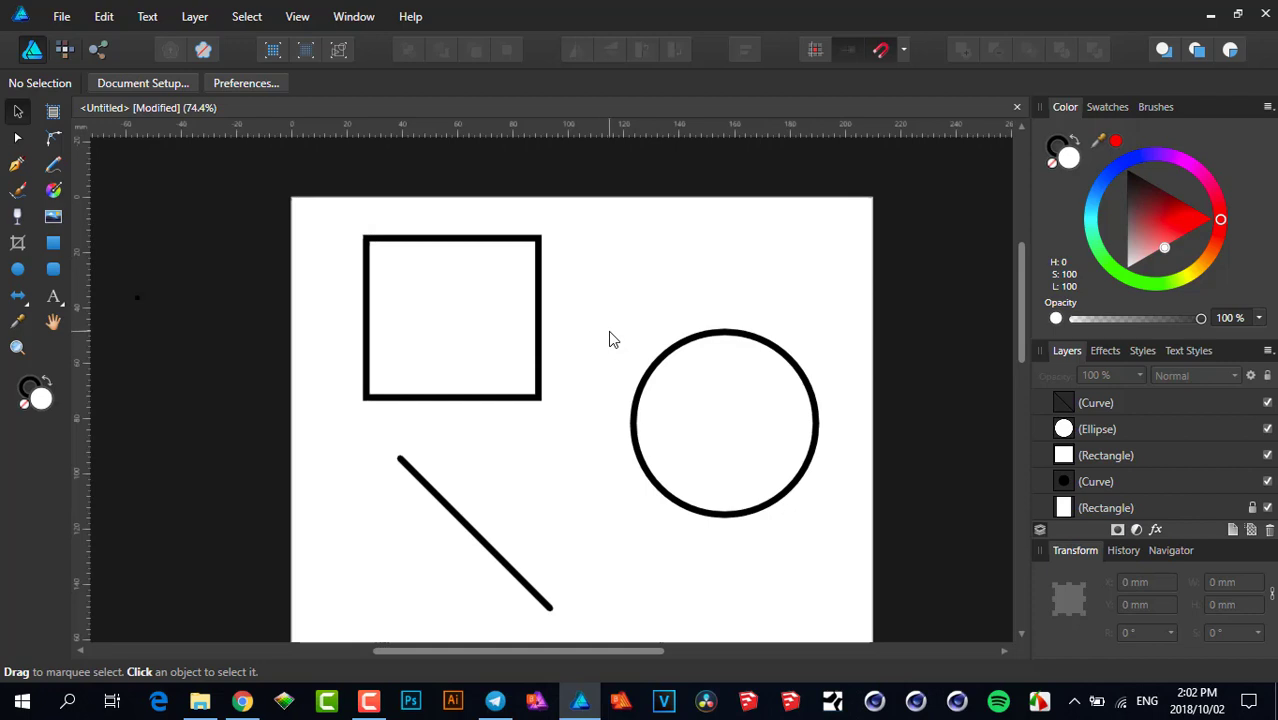
left_click(539, 317)
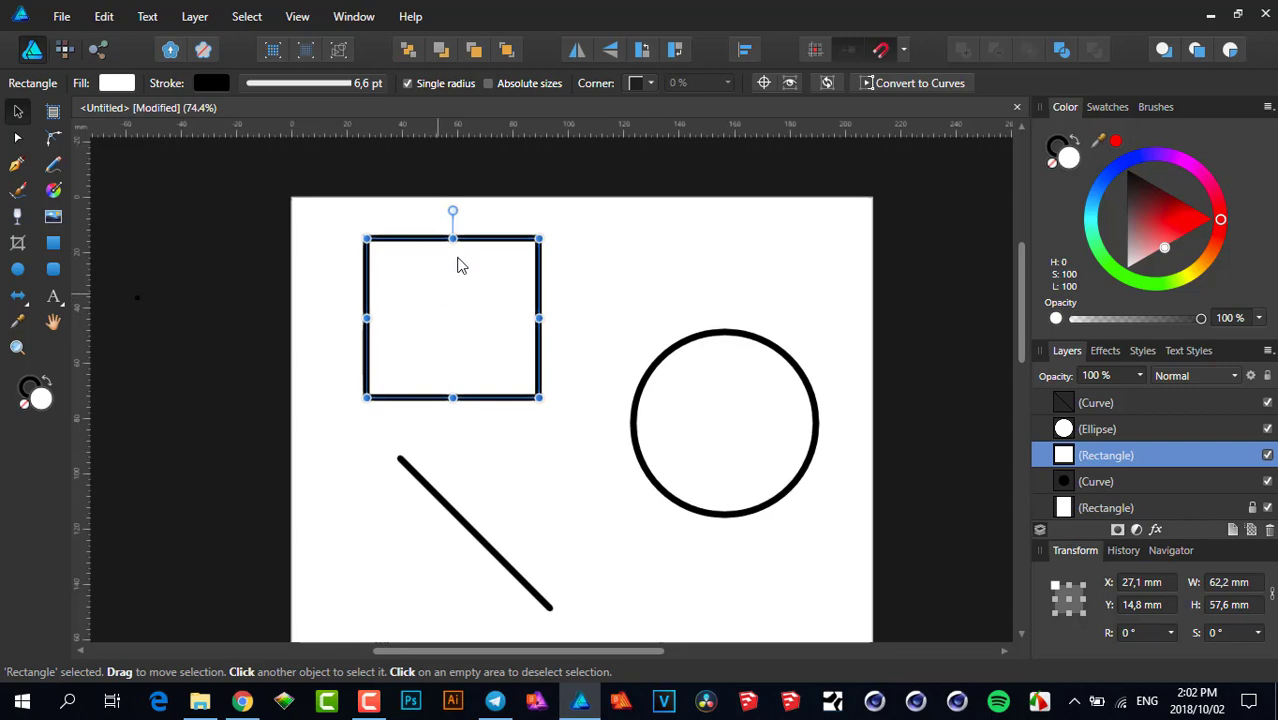
scroll(490, 297, "up", 2, "ctrl")
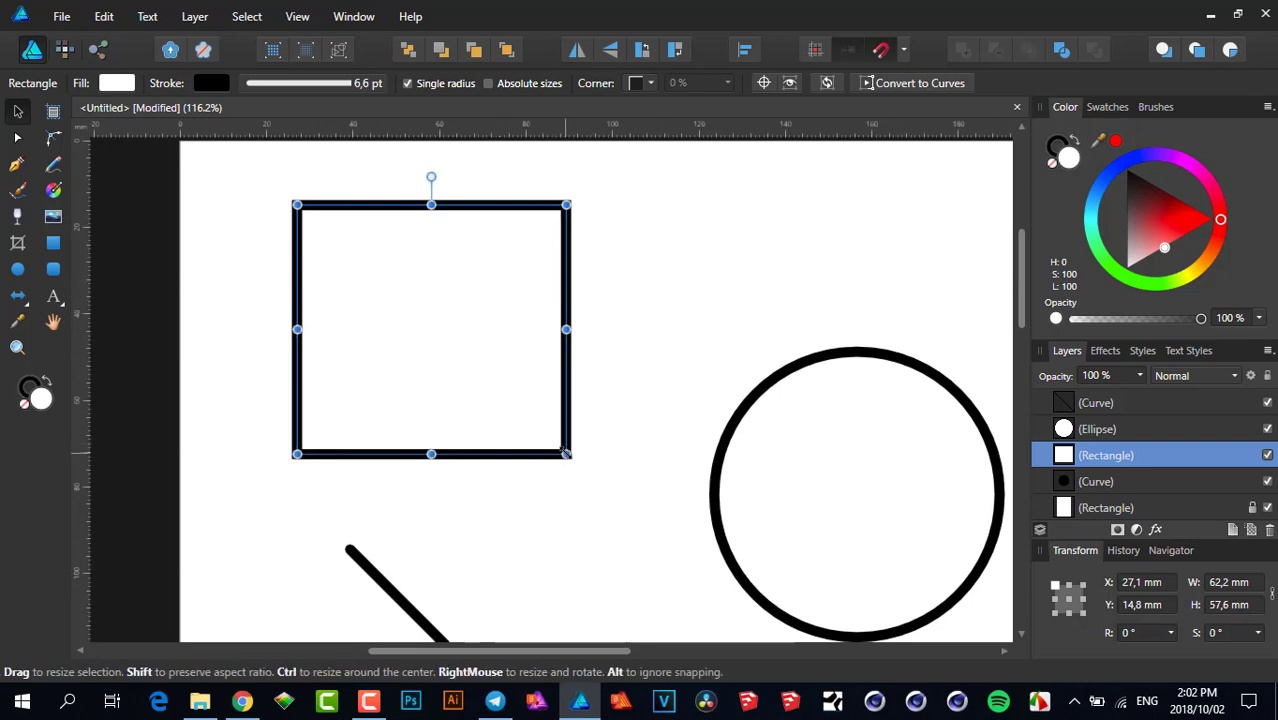
left_click_drag(566, 454, 447, 334)
scroll(422, 359, "up", 6, "ctrl")
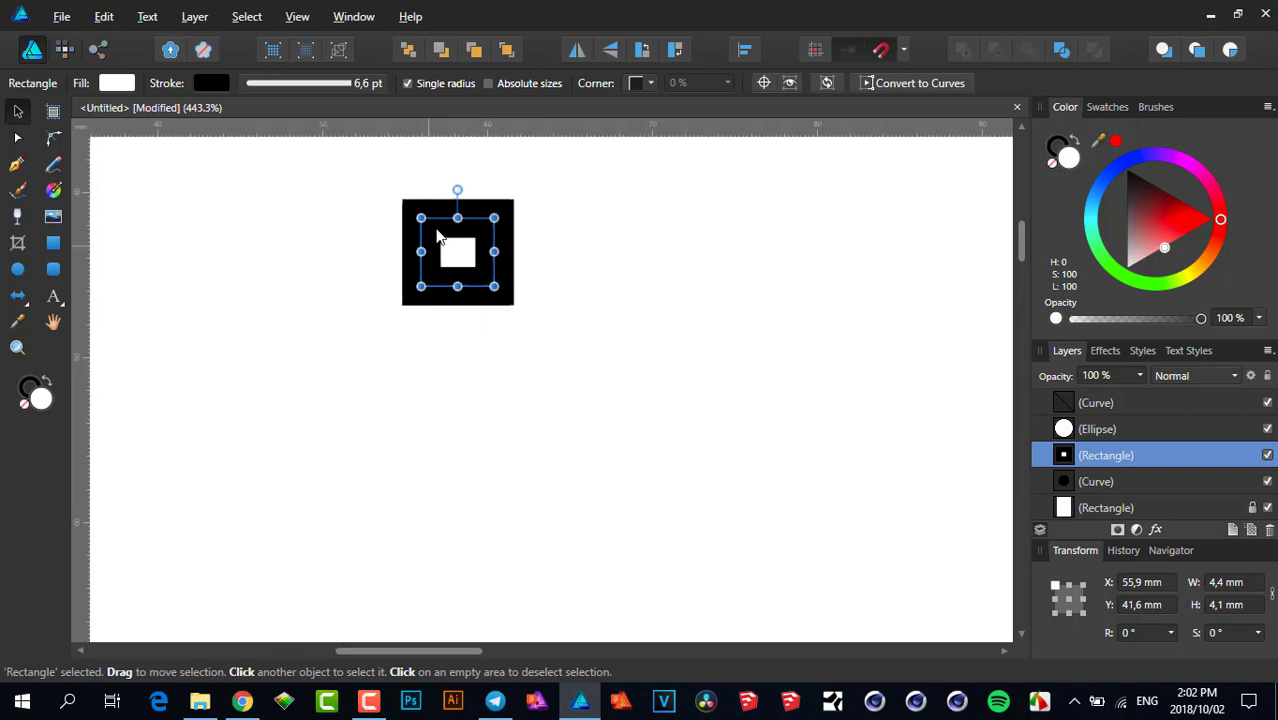
scroll(491, 335, "down", 10)
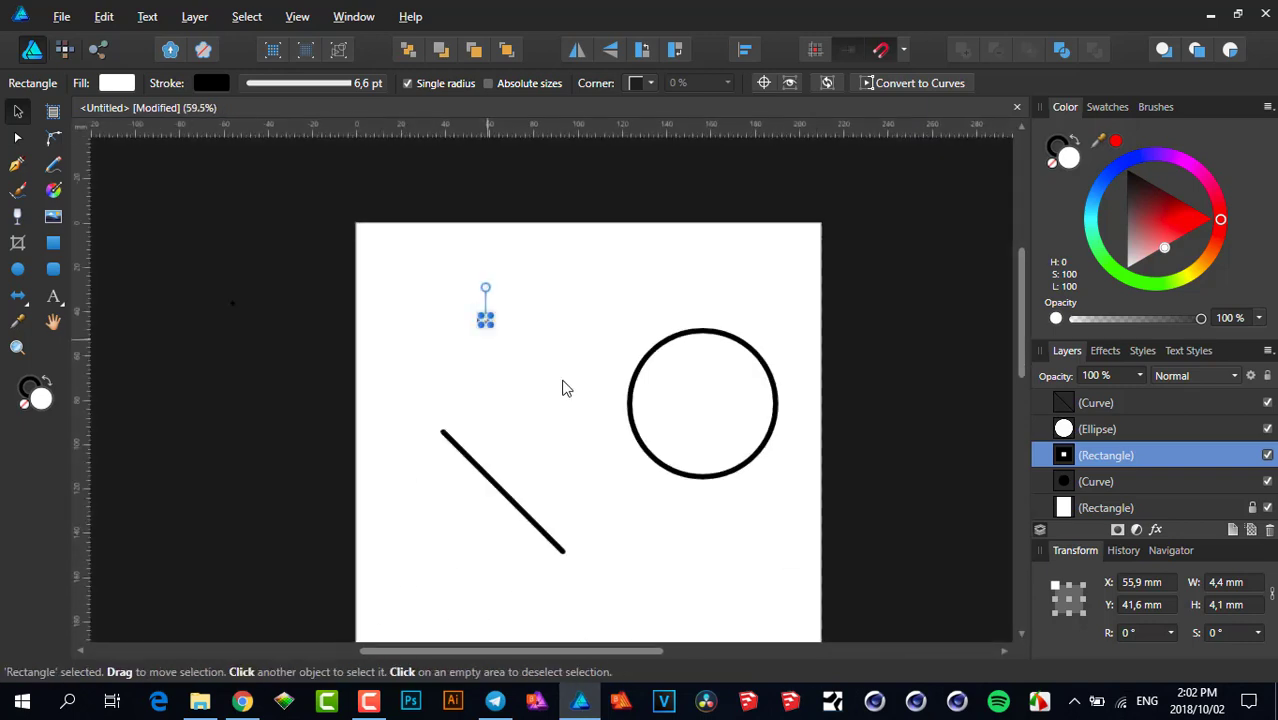
key("ctrl+z")
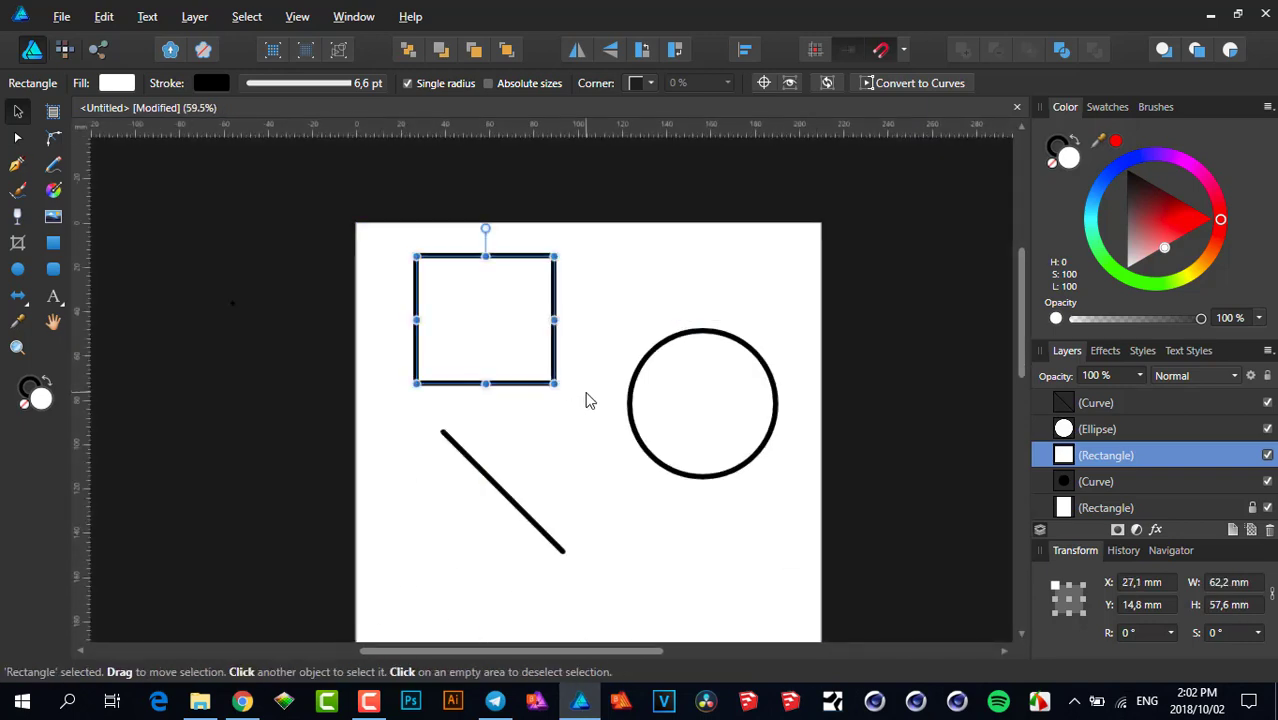
Step: Add a capital letter A as artistic text inside the circle
left_click_drag(673, 378, 502, 317)
left_click(518, 303)
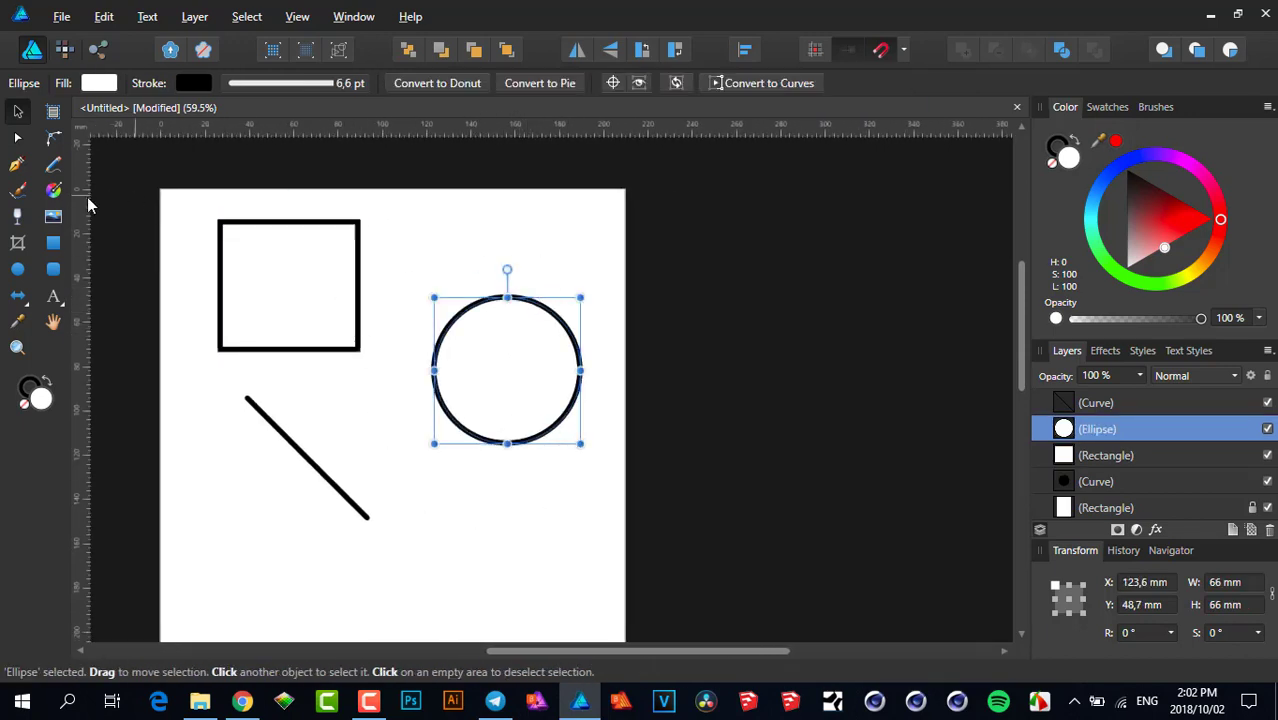
left_click(64, 301)
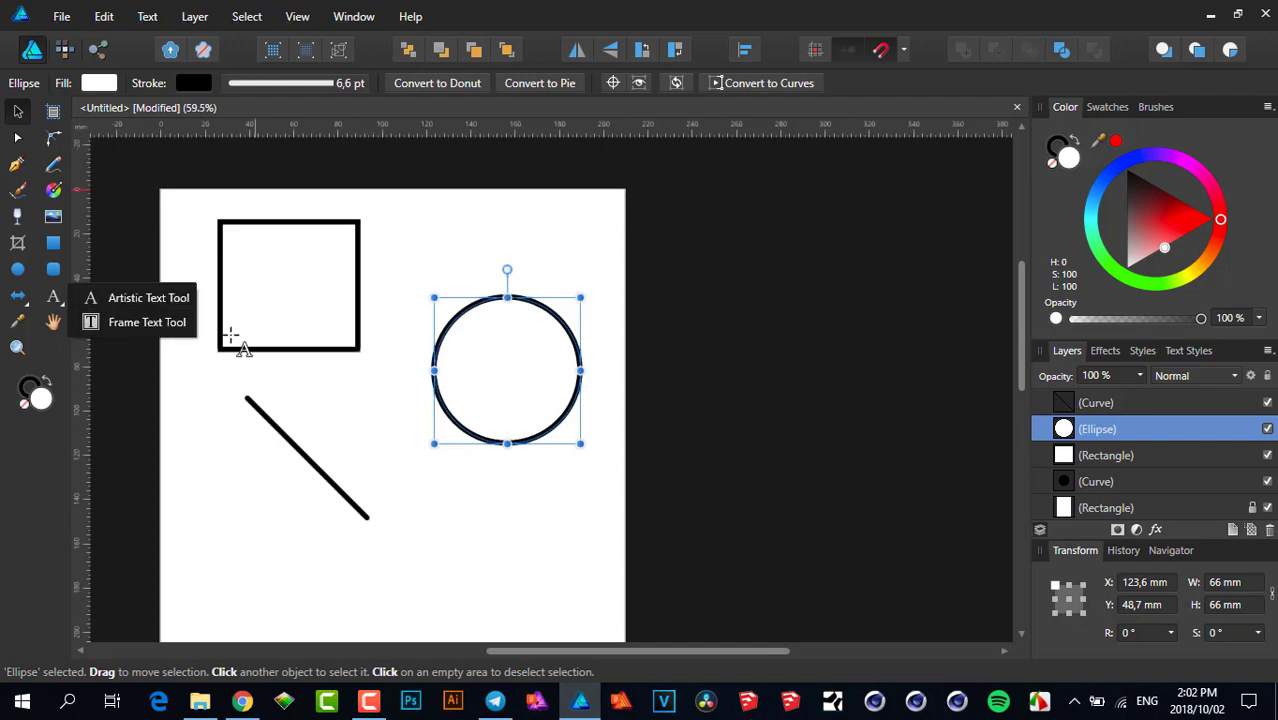
left_click(128, 294)
left_click_drag(466, 340, 522, 419)
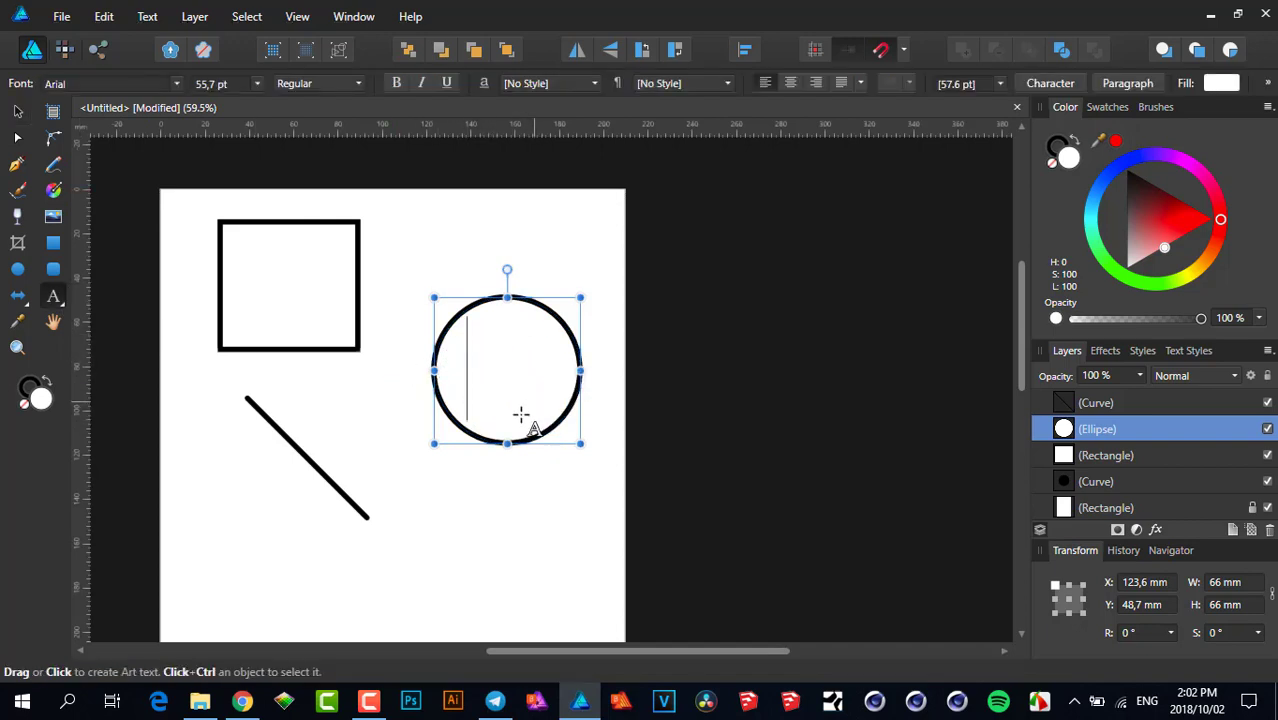
type("a")
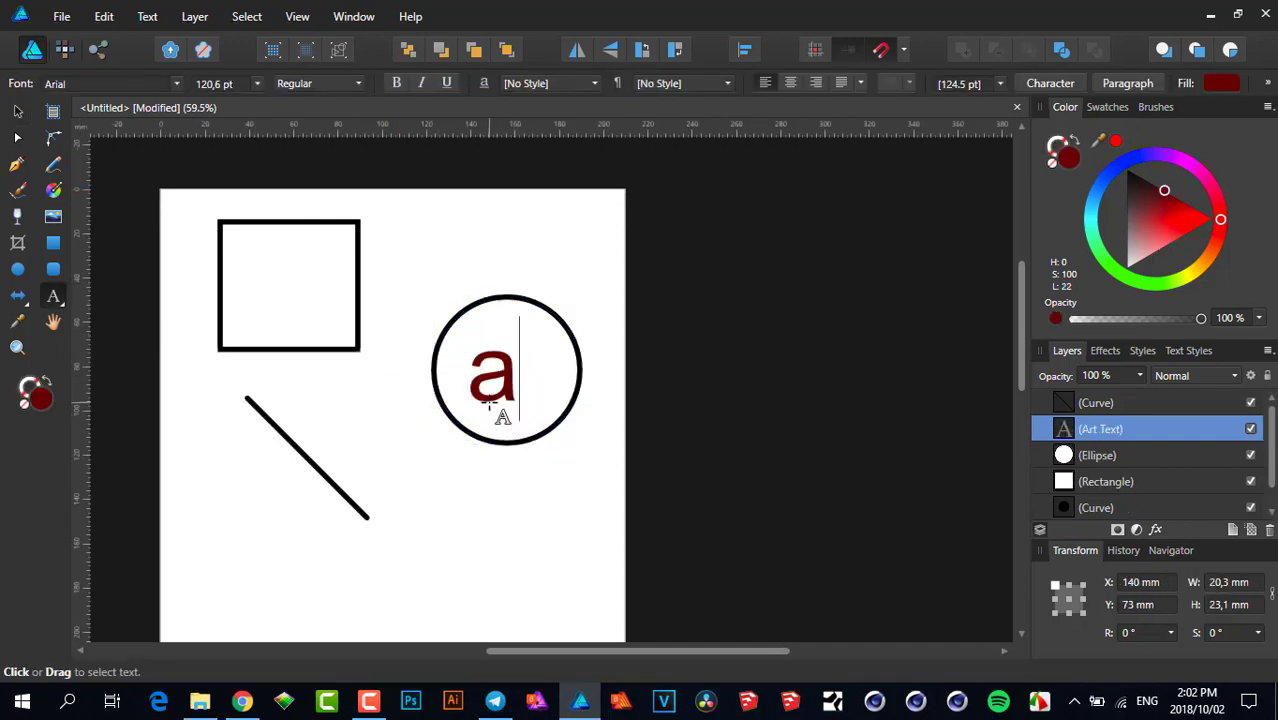
key("ctrl+shift+k")
key("Escape")
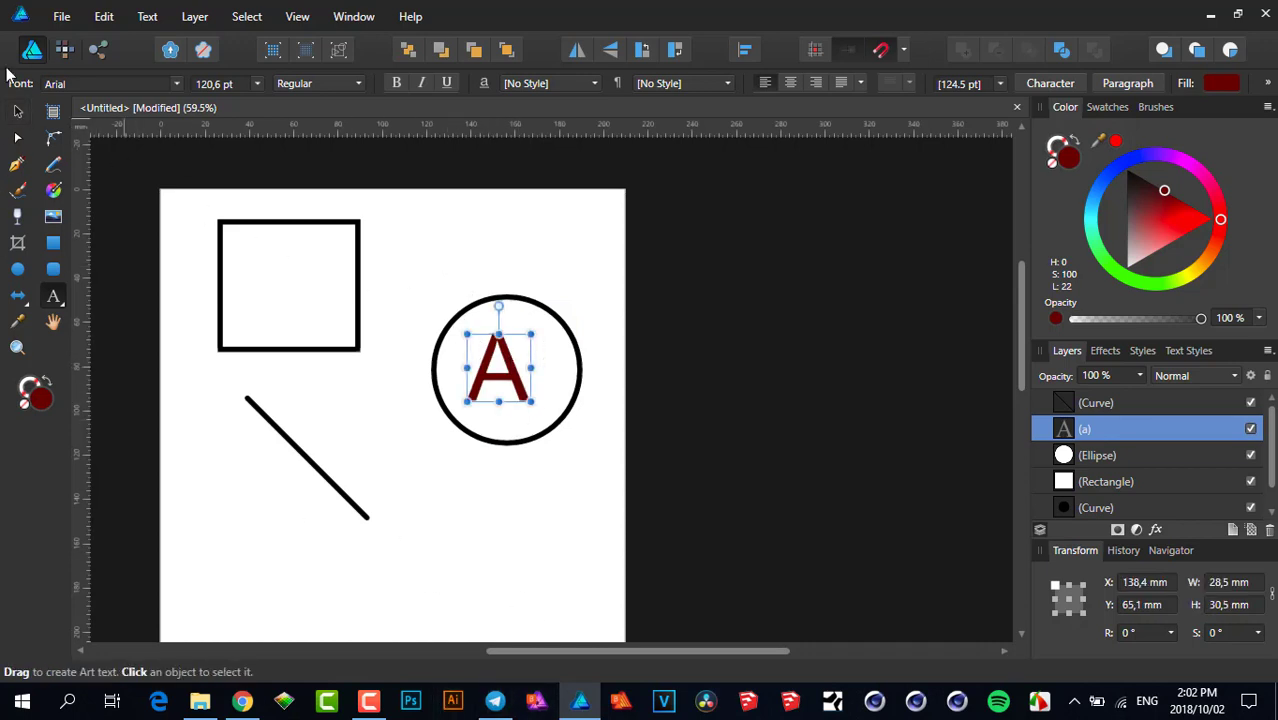
Step: Centre the A inside the circle and marquee-select both together
left_click(18, 112)
left_click_drag(520, 382, 532, 375)
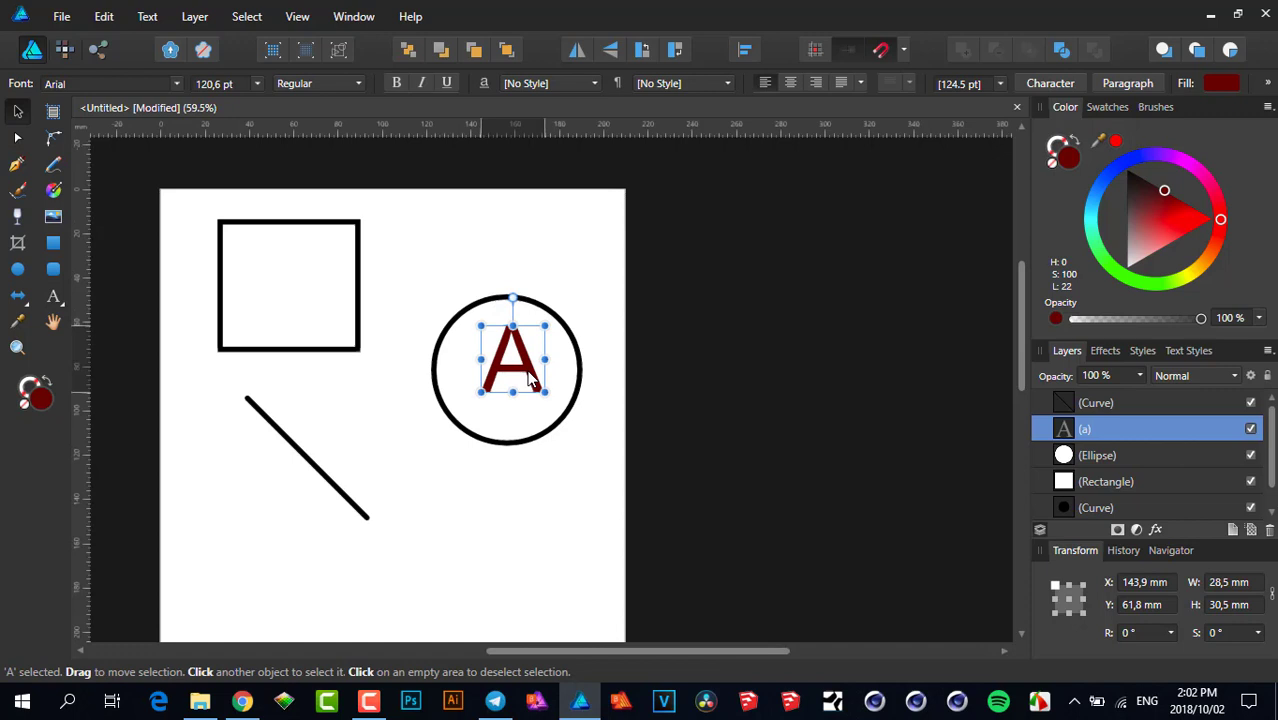
left_click_drag(404, 272, 474, 345)
scroll(581, 443, "up", 2)
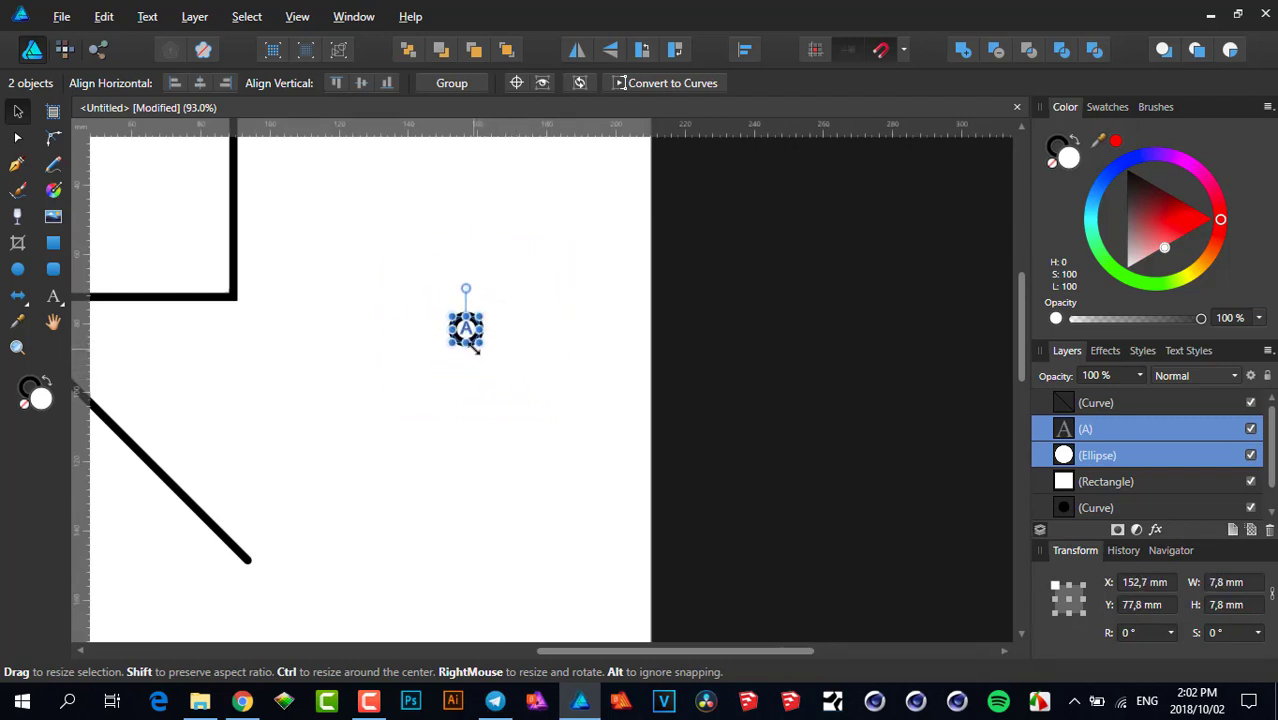
Step: Enlarge the circle and A back to 66 × 66 mm, then select only the circle
scroll(474, 345, "up", 5)
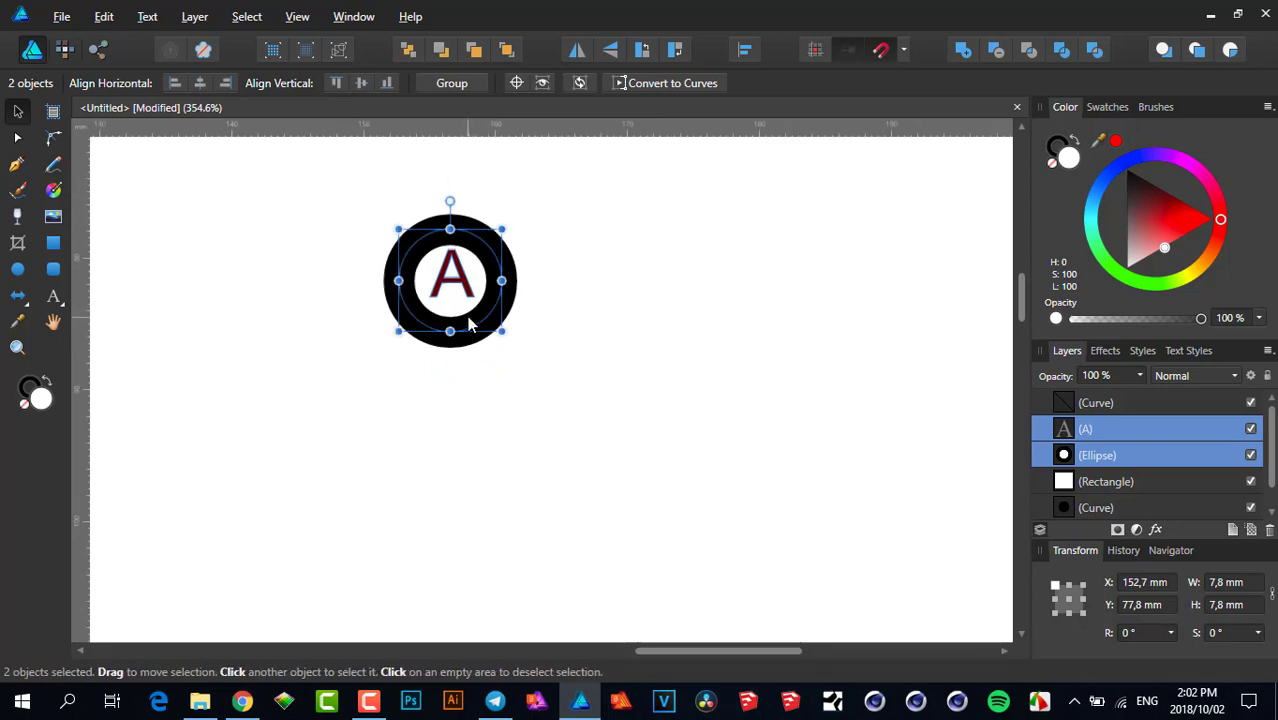
scroll(460, 308, "down", 8)
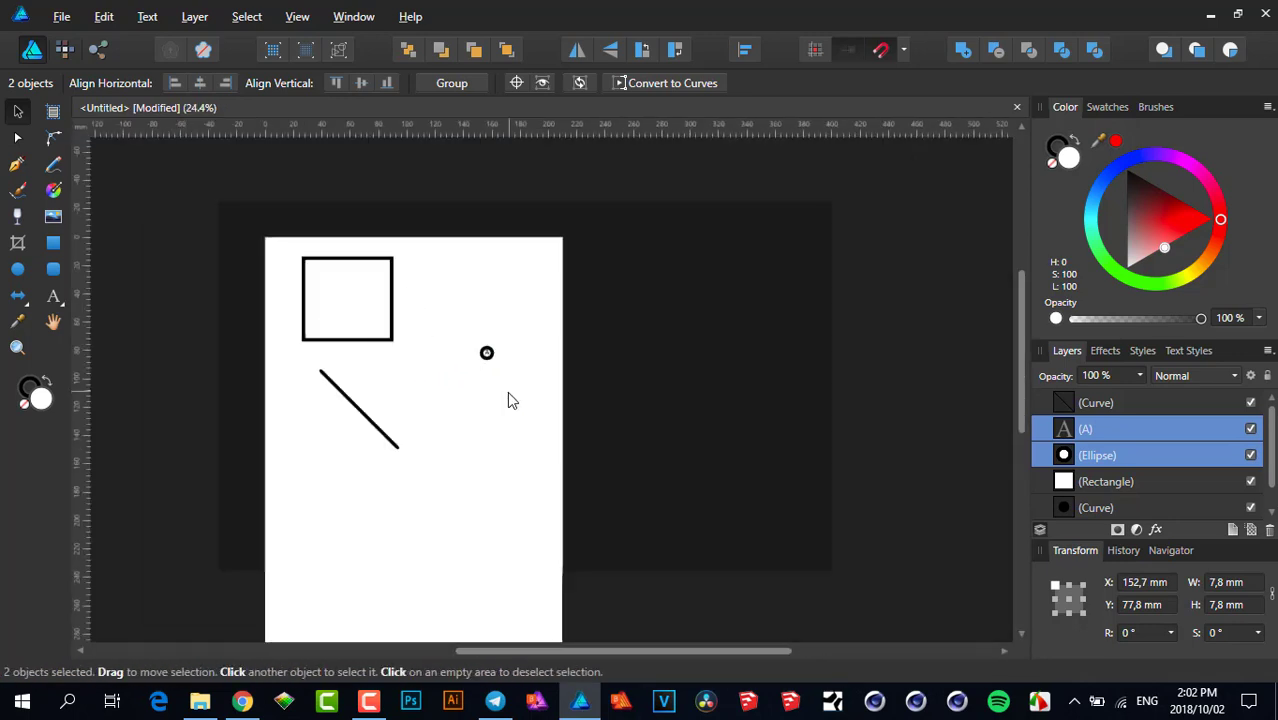
left_click_drag(507, 391, 544, 396)
scroll(544, 396, "up", 3)
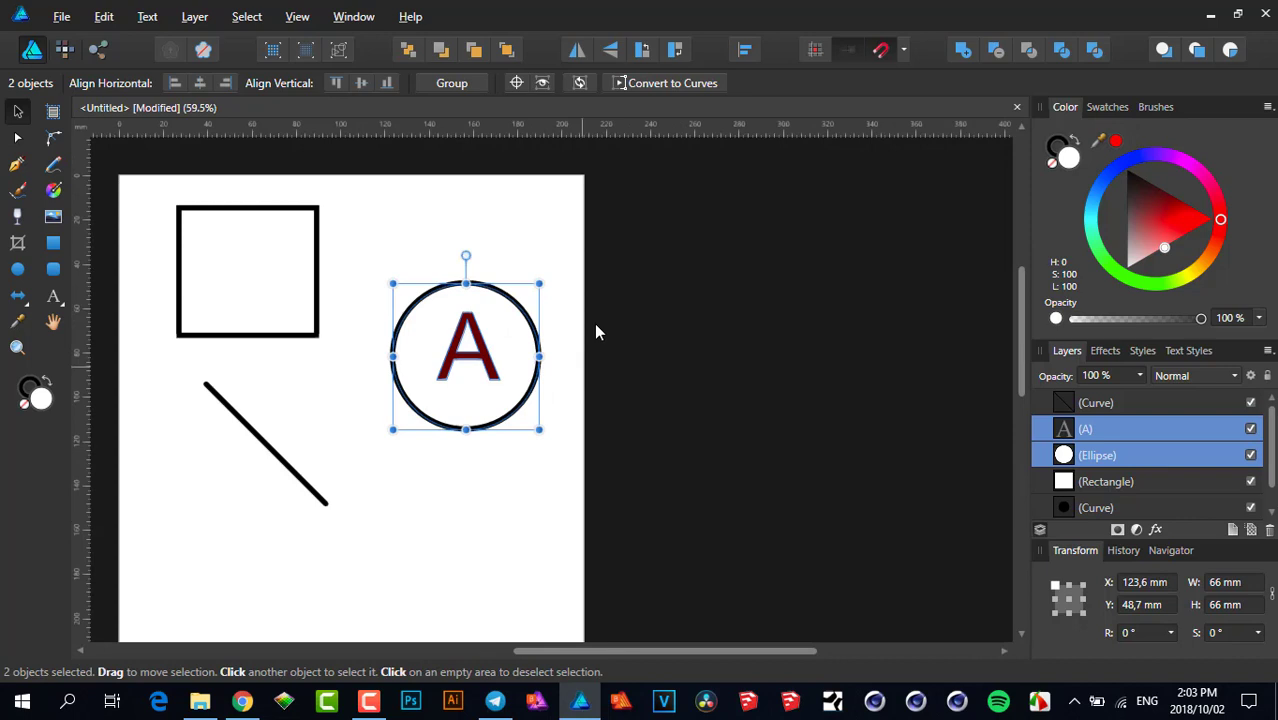
left_click(594, 322)
left_click(494, 296)
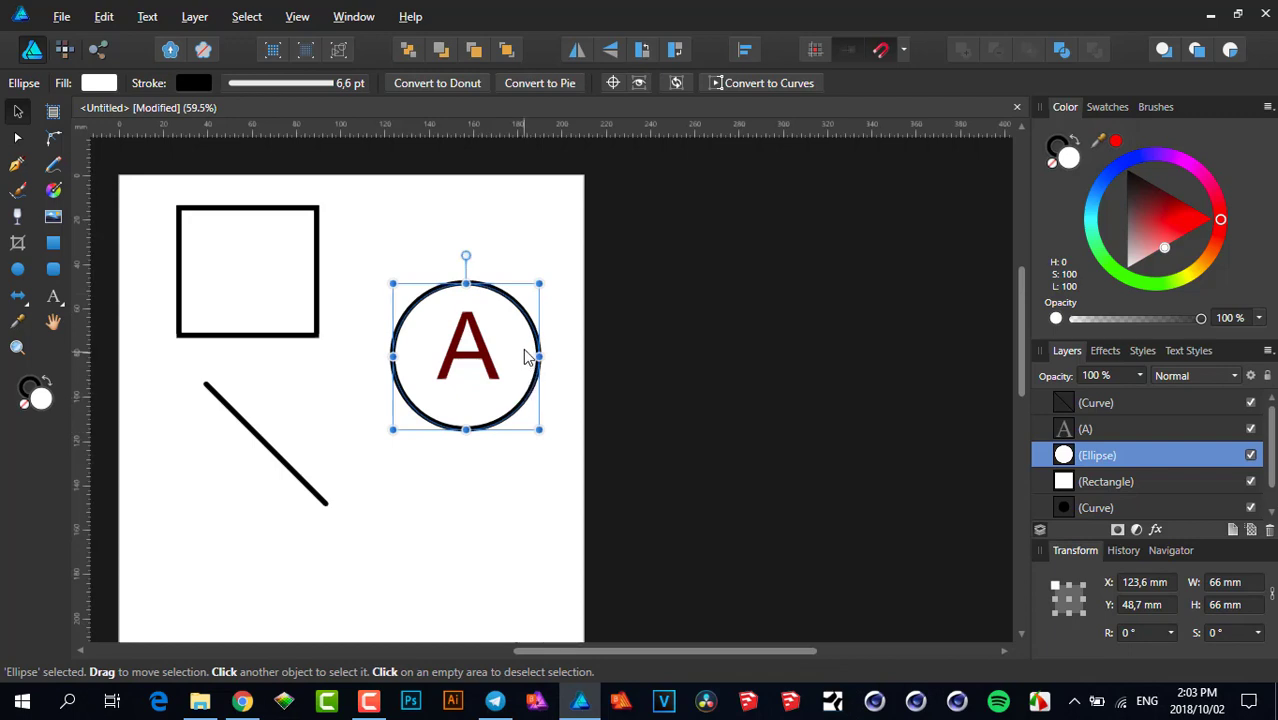
Step: Check the square, line and circle, and set the circle's 6.6 pt stroke to scale with the object
left_click(318, 242)
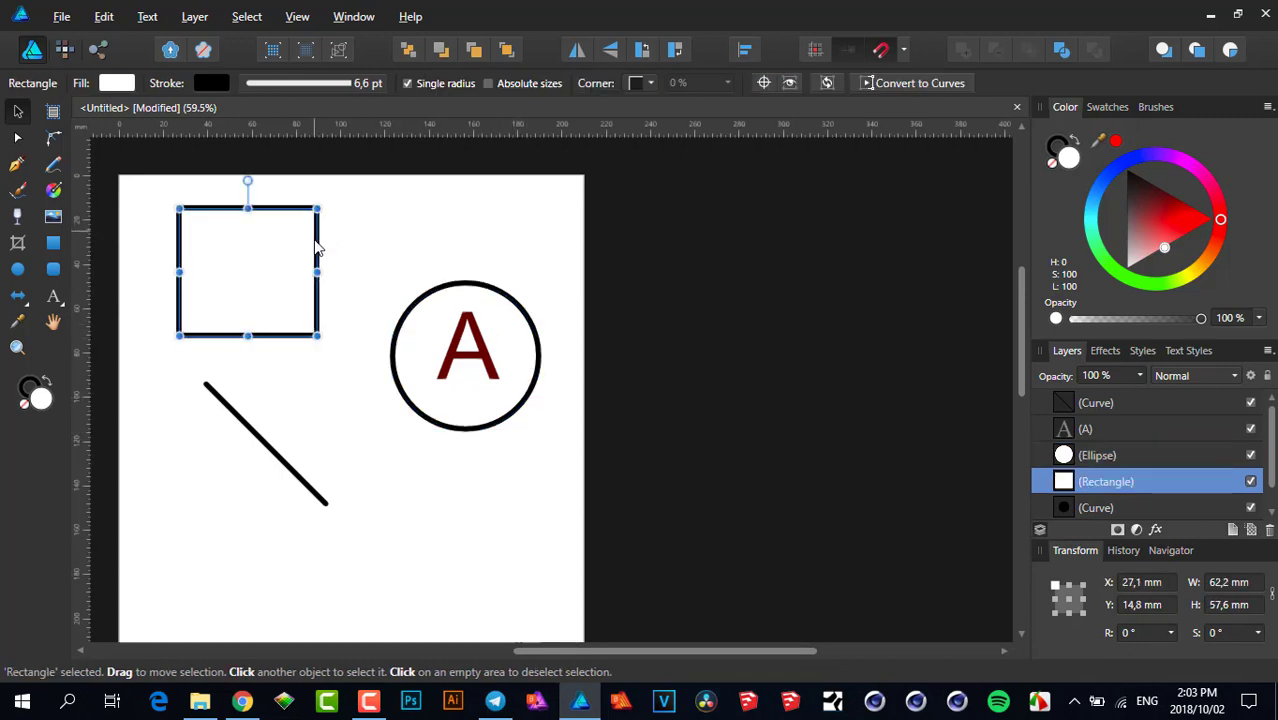
left_click(256, 450)
left_click(453, 287)
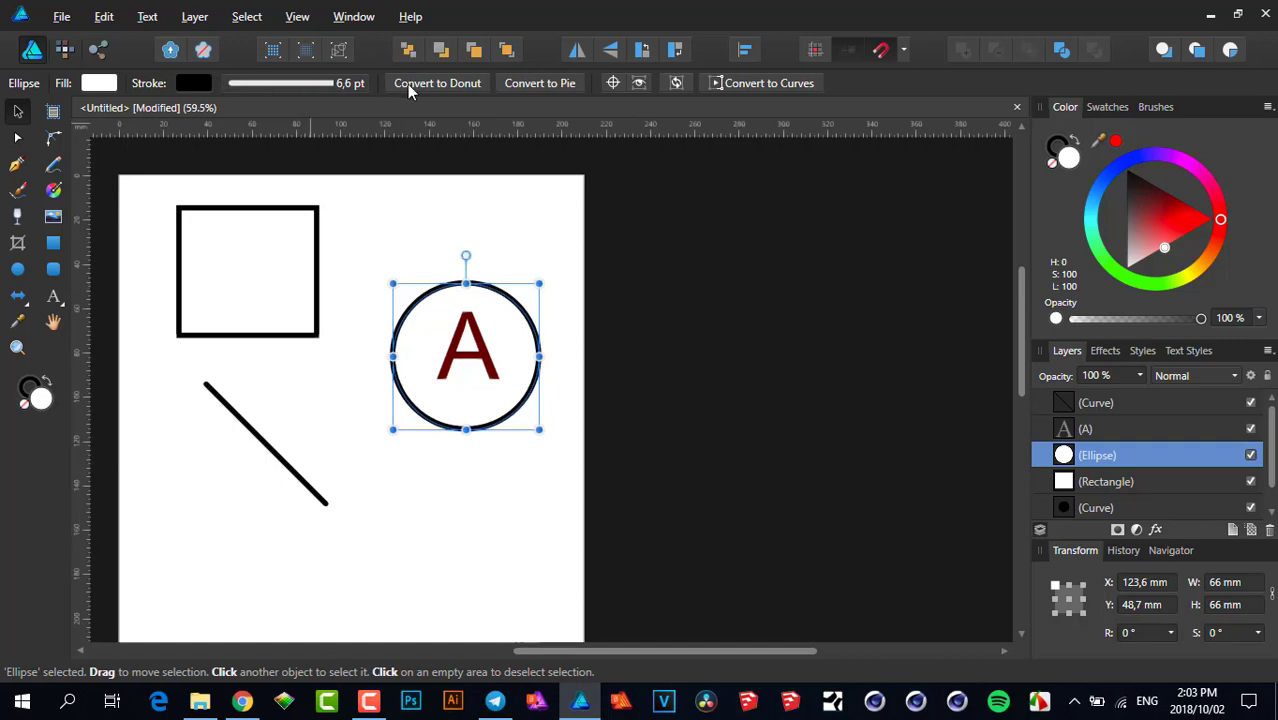
left_click(314, 82)
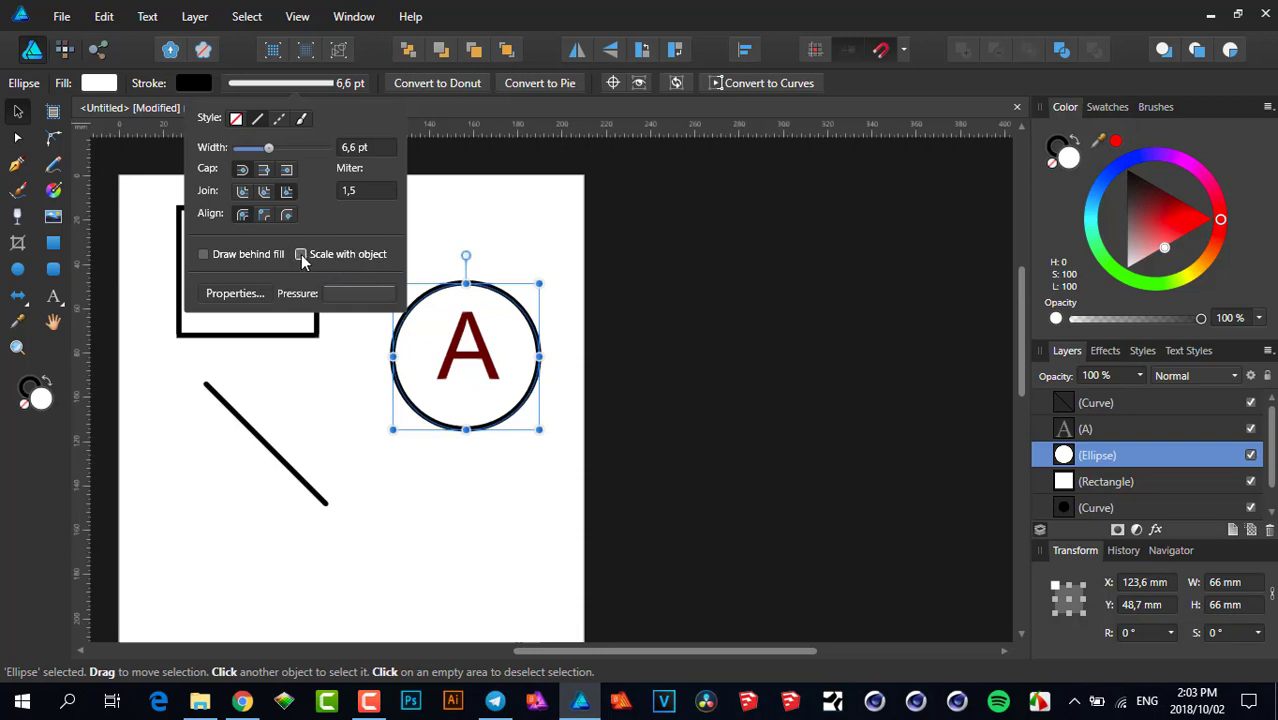
left_click(493, 253)
Step: Select the circle and A, shrink them to about 5 mm, then undo back to 66 mm
left_click_drag(343, 253, 573, 507)
scroll(459, 391, "up", 5)
scroll(722, 522, "down", 3)
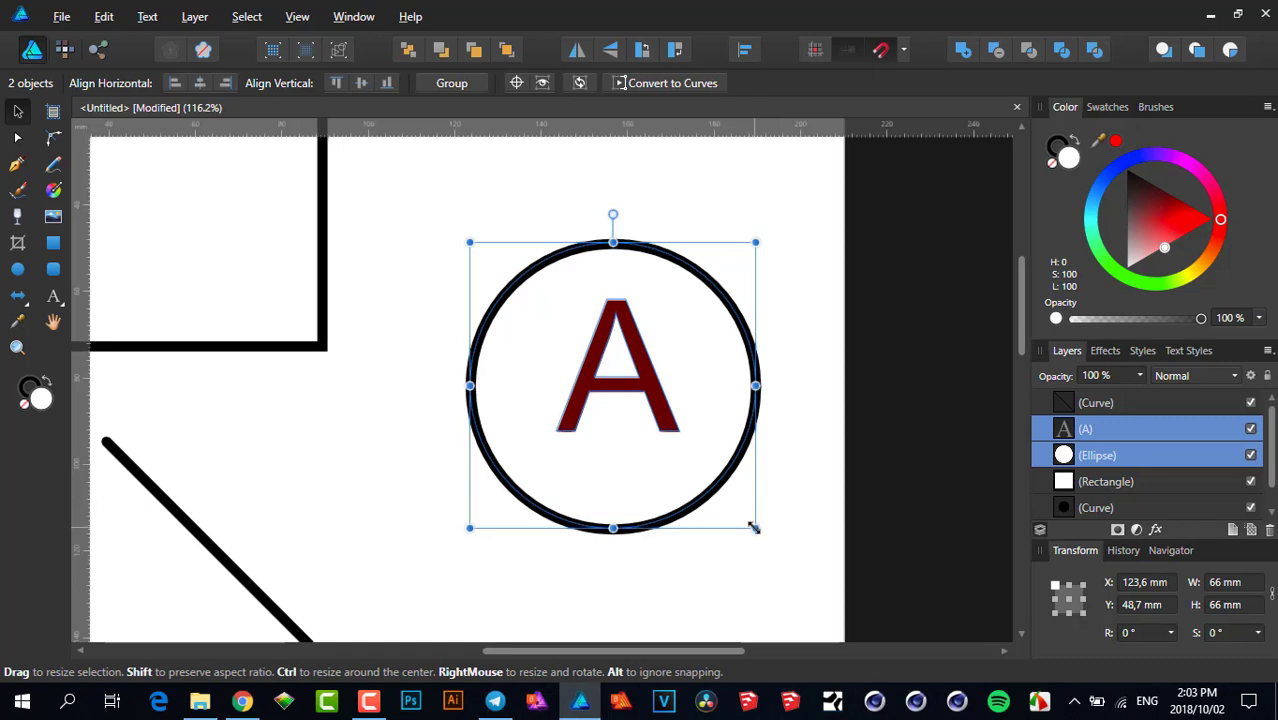
left_click_drag(754, 527, 611, 405)
scroll(622, 420, "up", 10)
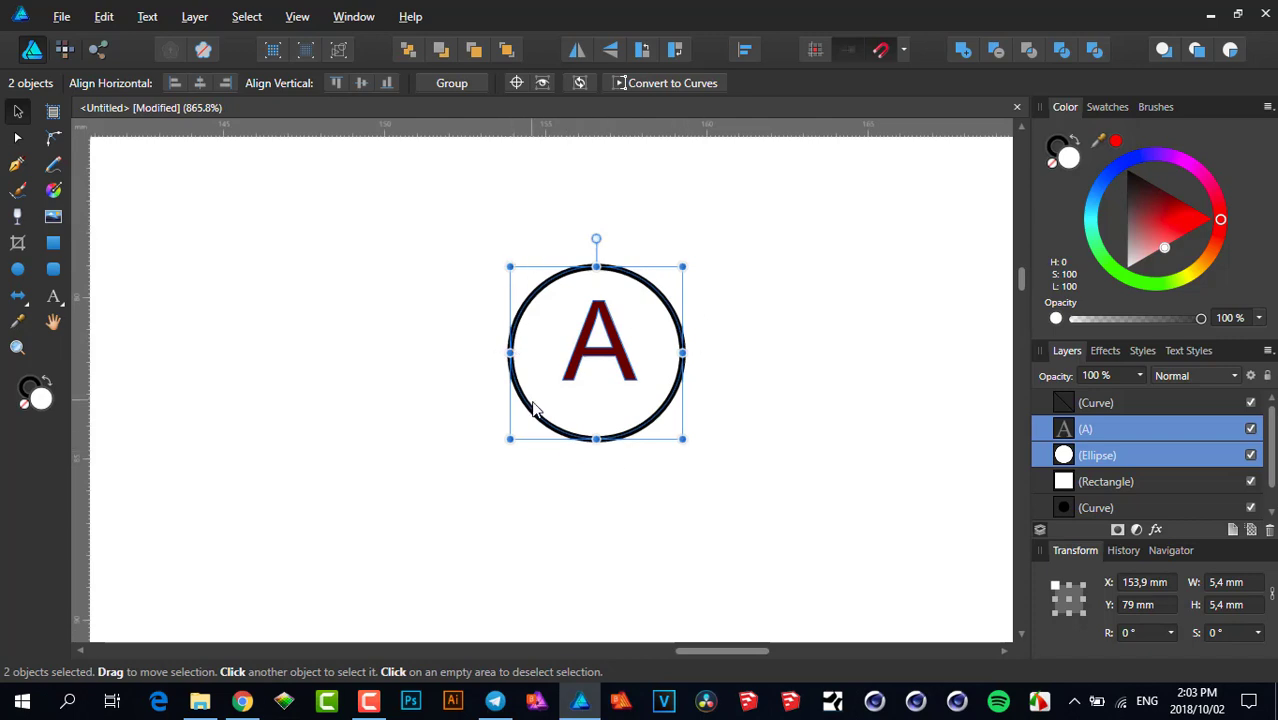
scroll(540, 438, "down", 10)
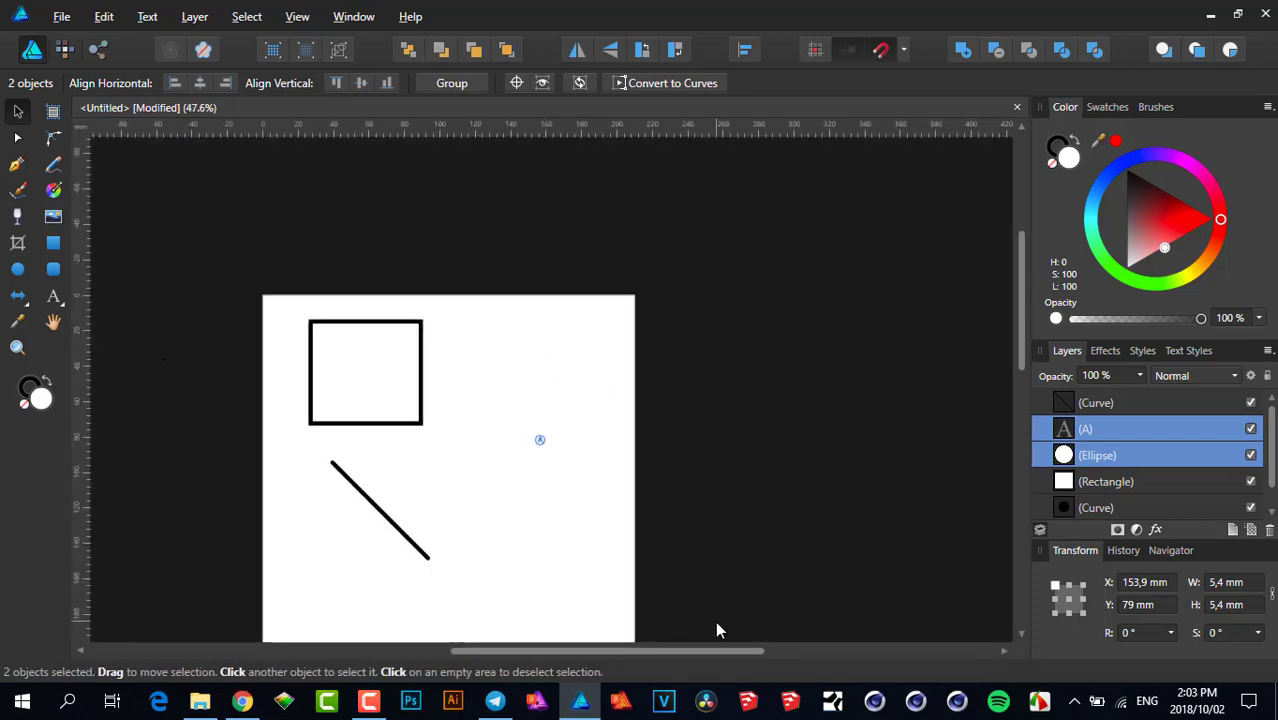
key("ctrl+z")
Step: Resize the circle and A to about 119 mm, then down to 64 mm
scroll(679, 557, "down", 1)
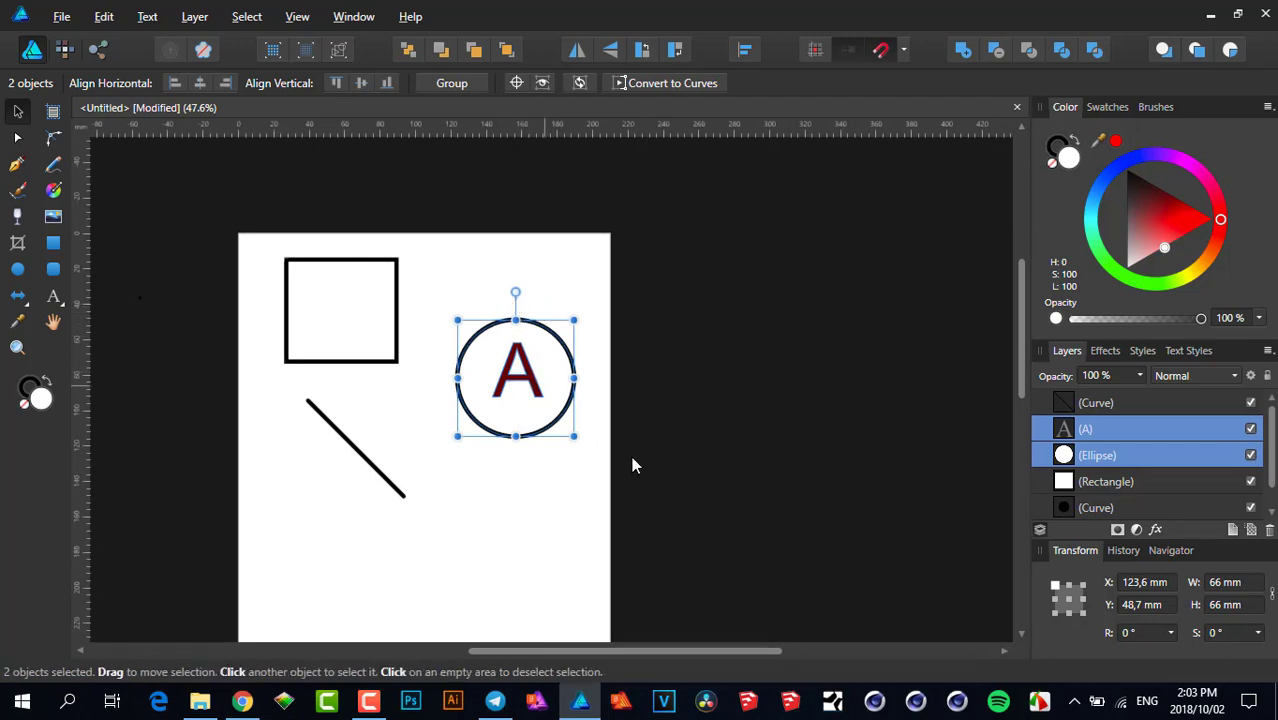
scroll(549, 448, "down", 1)
left_click_drag(566, 428, 681, 573)
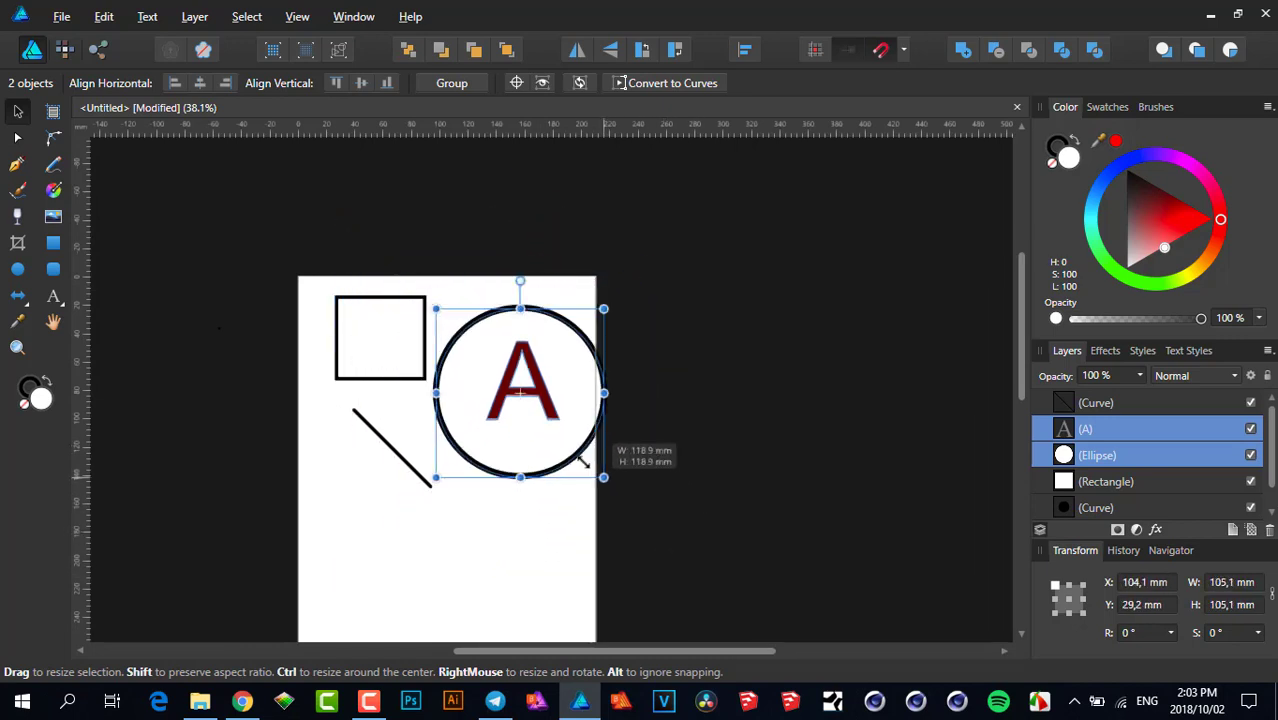
left_click_drag(583, 462, 565, 437)
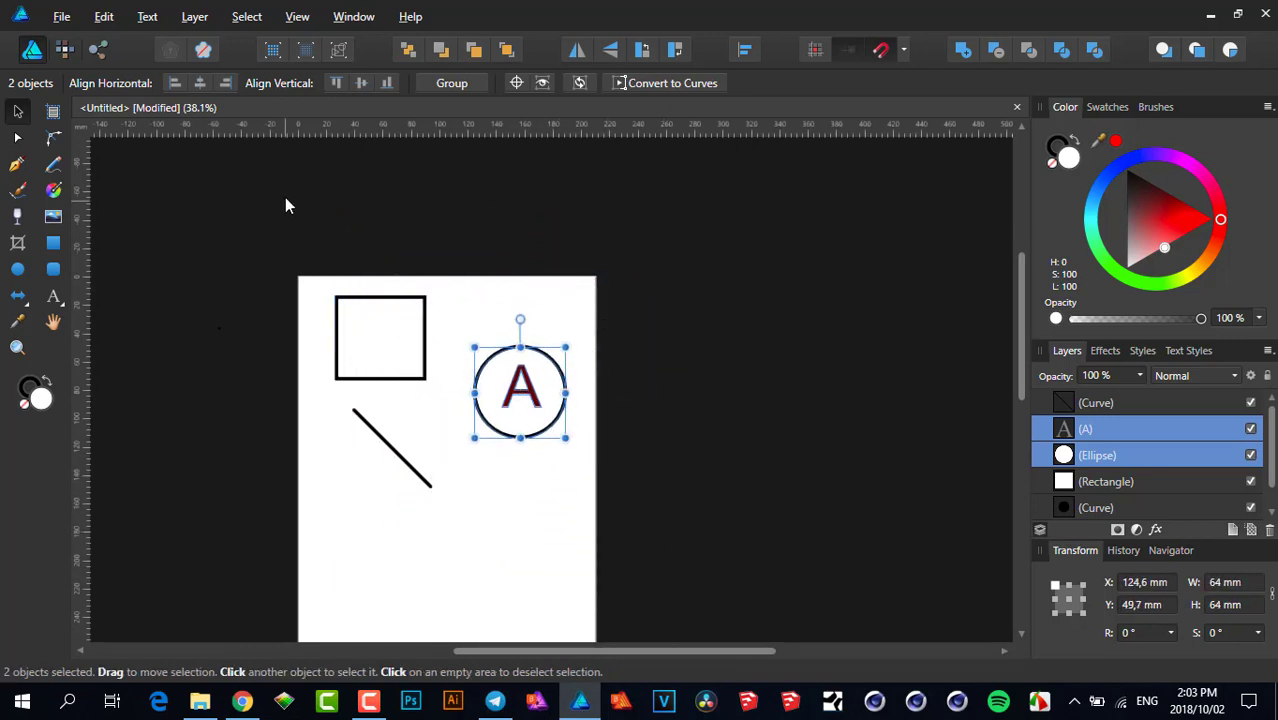
Step: Select only the circle and confirm its stroke has scaled to 6.4 pt
left_click(507, 458)
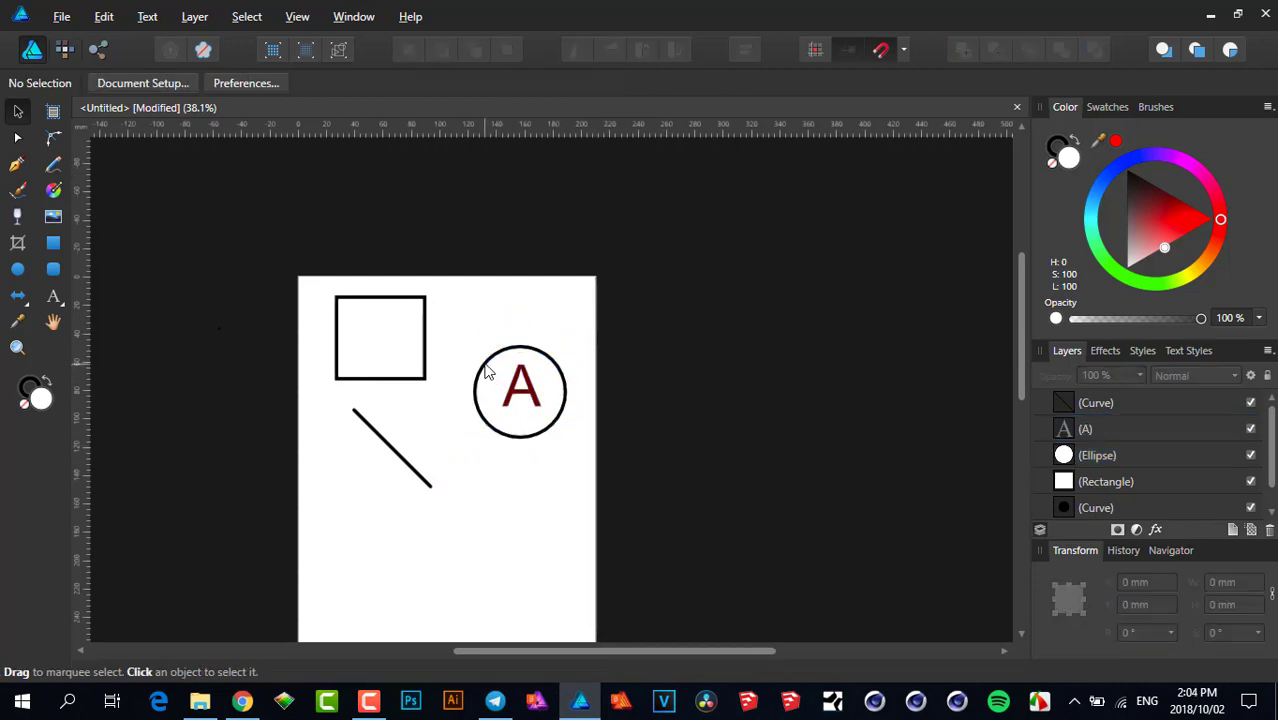
left_click(488, 368)
scroll(510, 420, "up", 2)
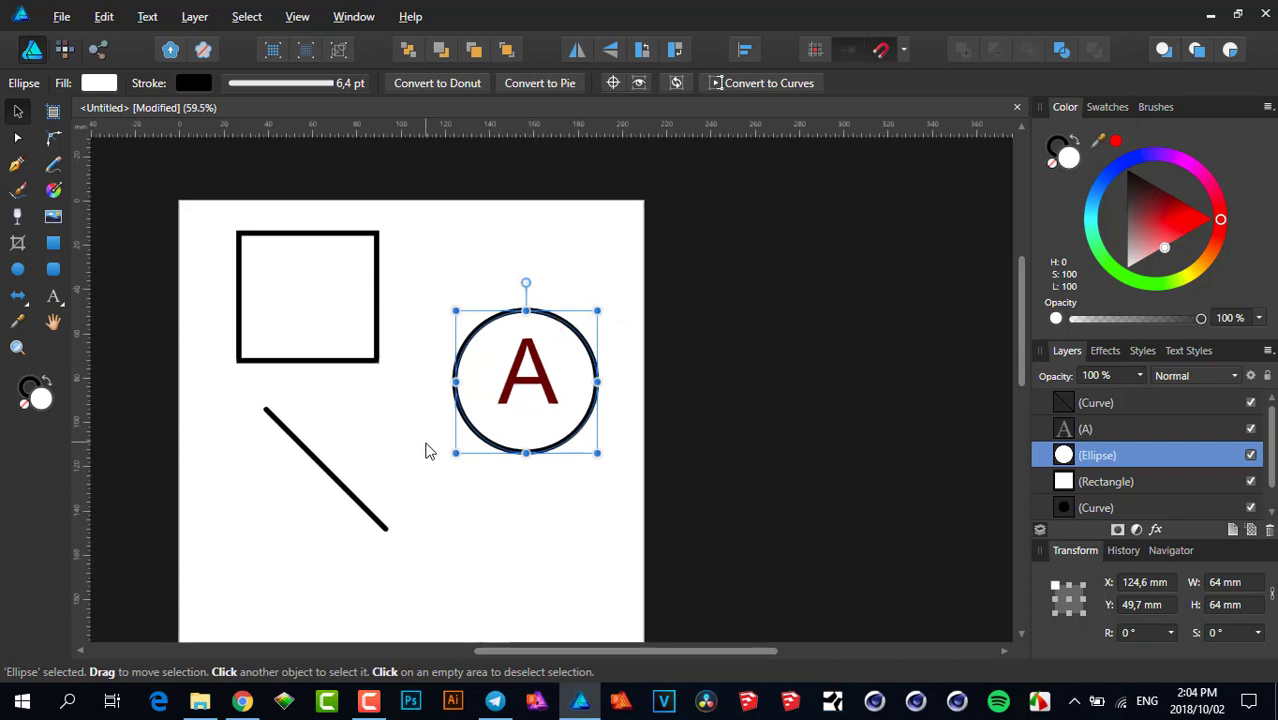
left_click(349, 85)
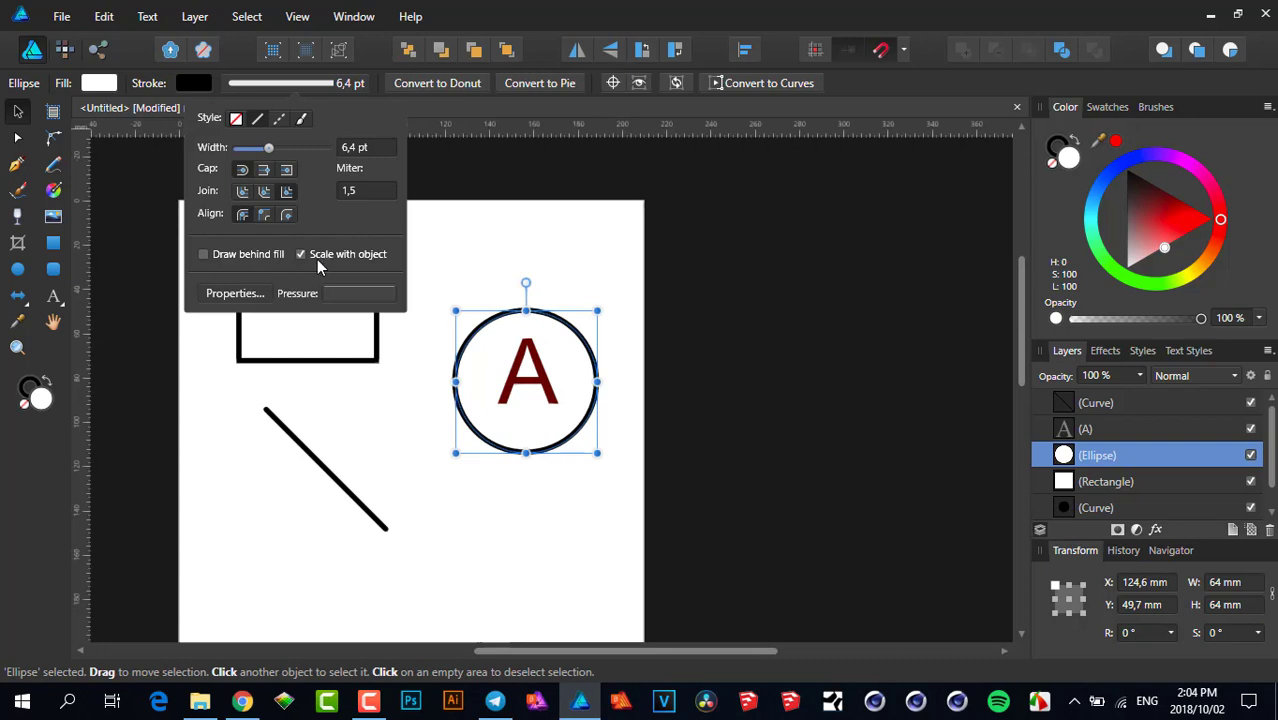
left_click(466, 255)
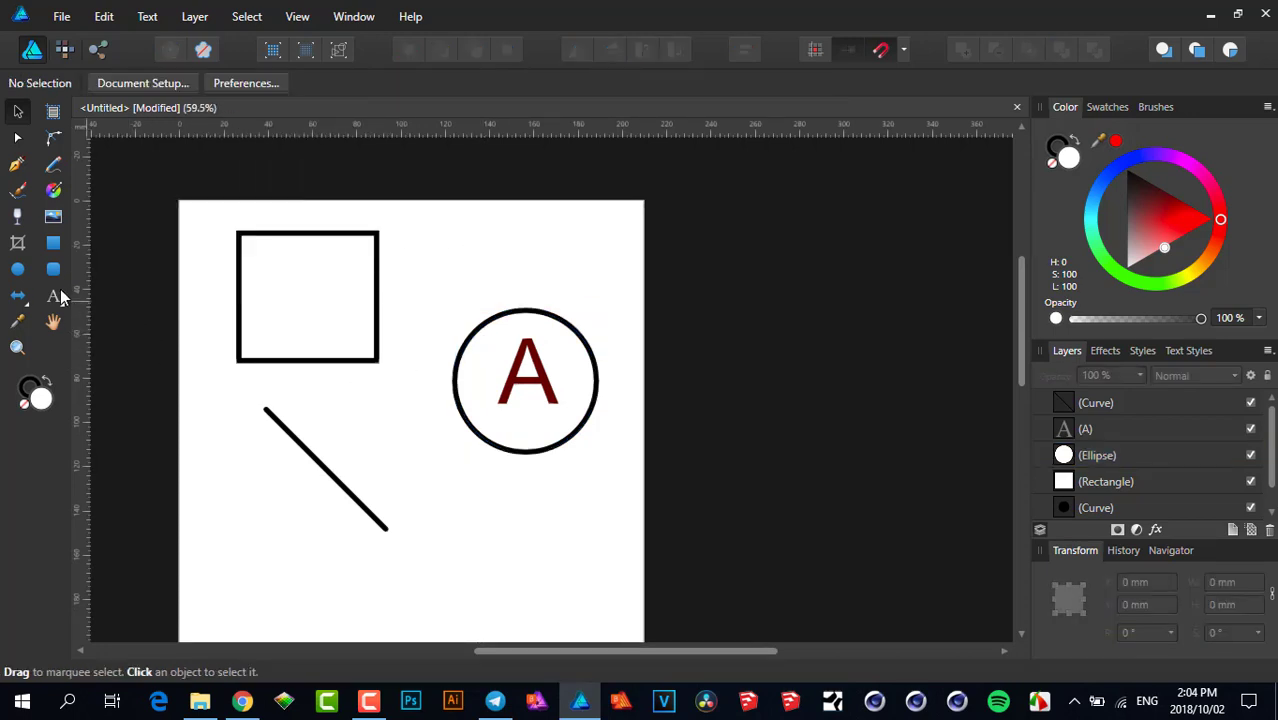
left_click(17, 269)
Step: Draw a 55 mm circle below the lettered circle and check its stroke settings
left_click_drag(454, 480, 576, 602)
left_click_drag(559, 548, 531, 485)
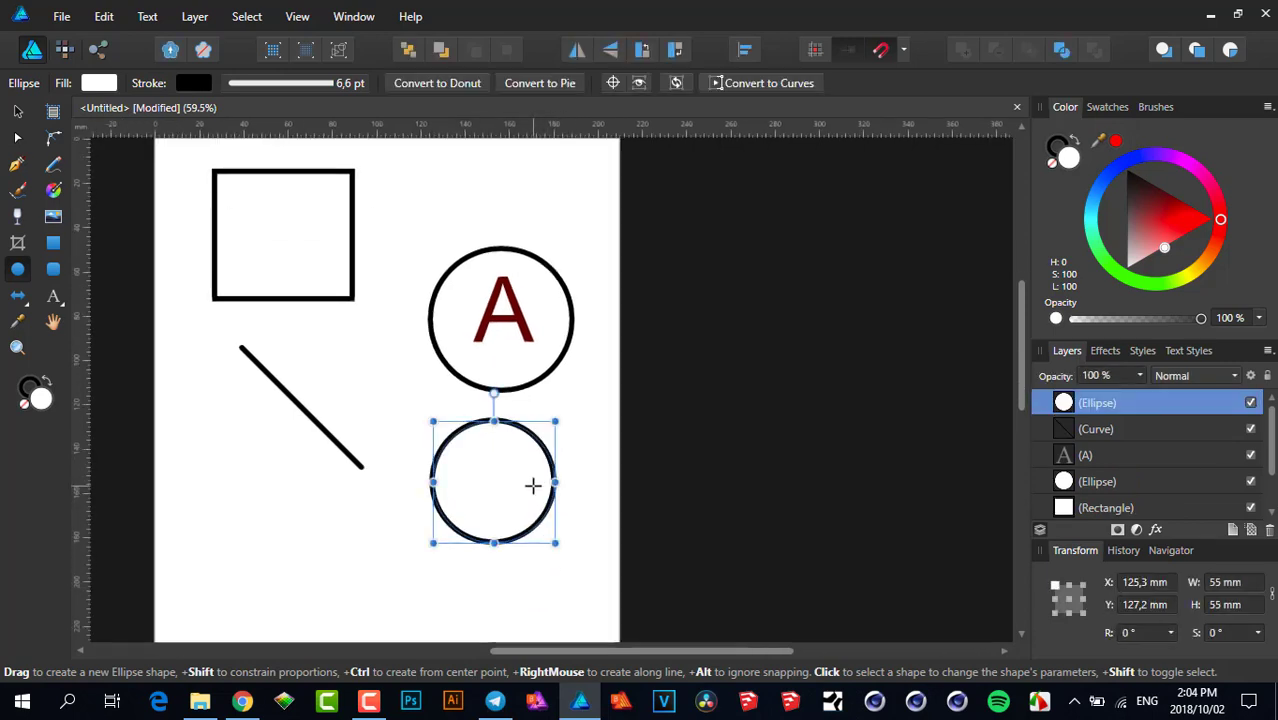
left_click(317, 79)
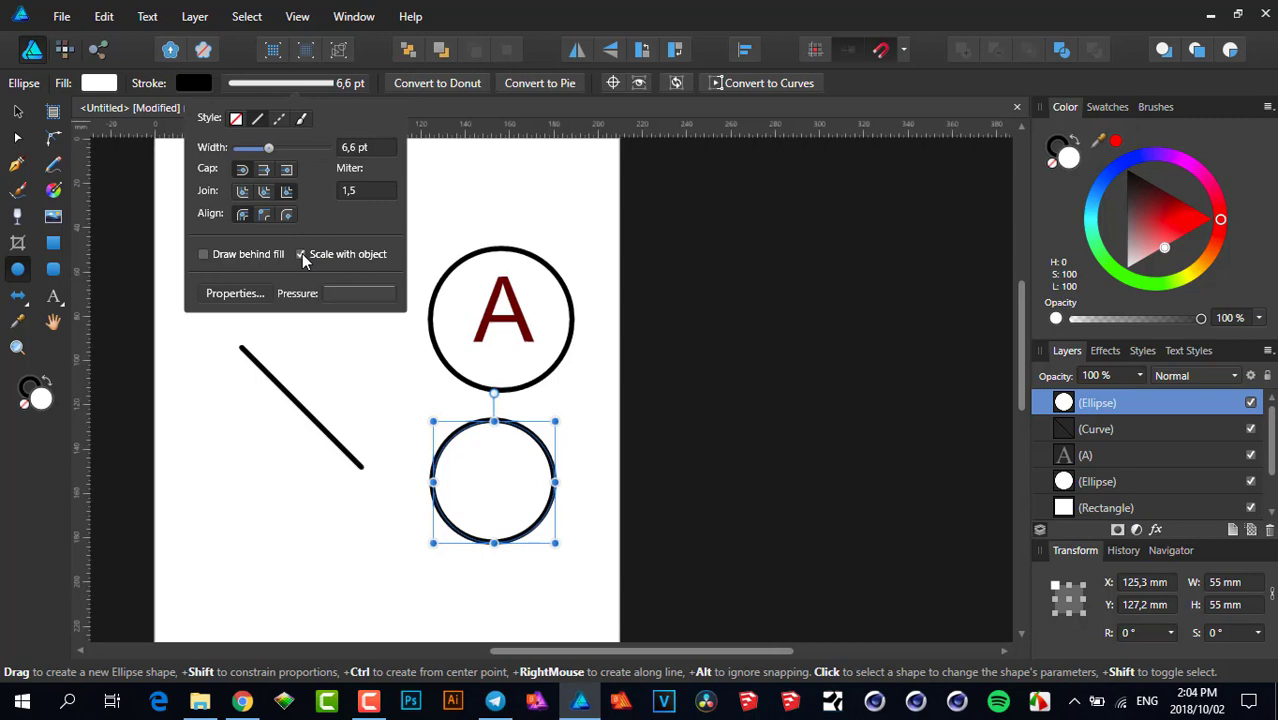
left_click(17, 111)
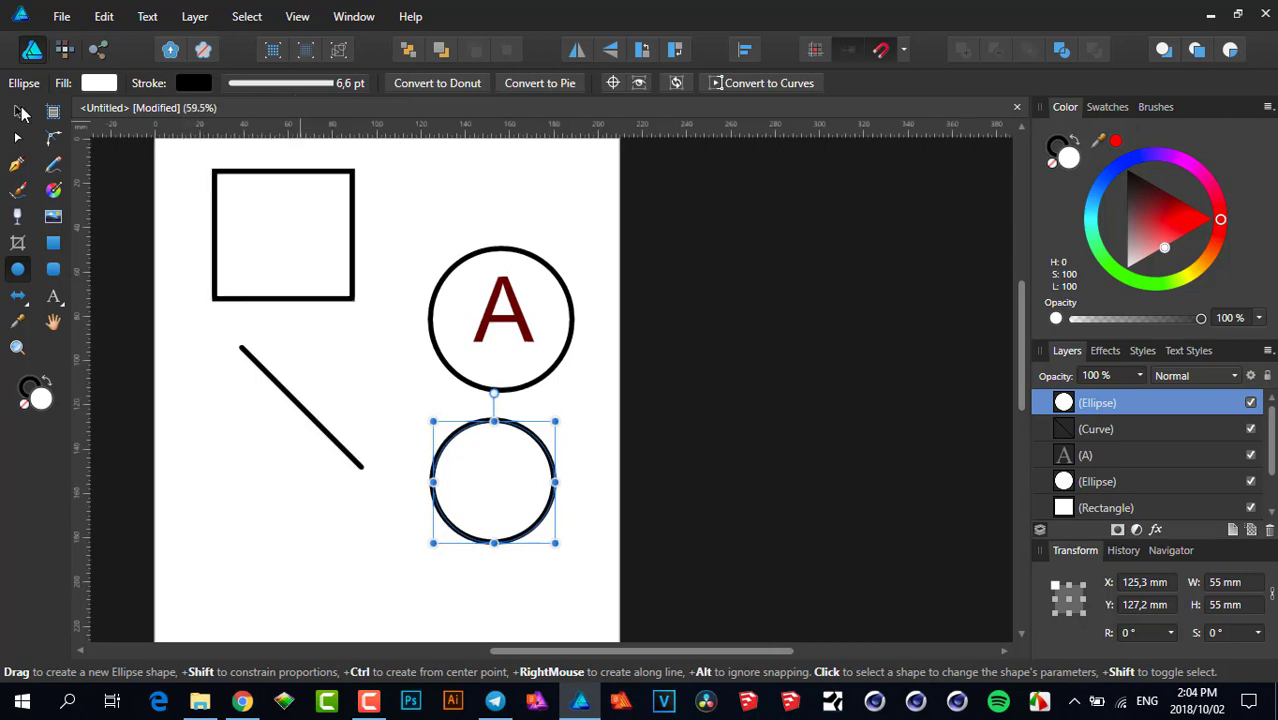
Step: Draw a 49.1 mm circle at lower left and compare its 6.6 pt stroke with the lower-right circle
left_click(17, 270)
left_click_drag(216, 476, 331, 606)
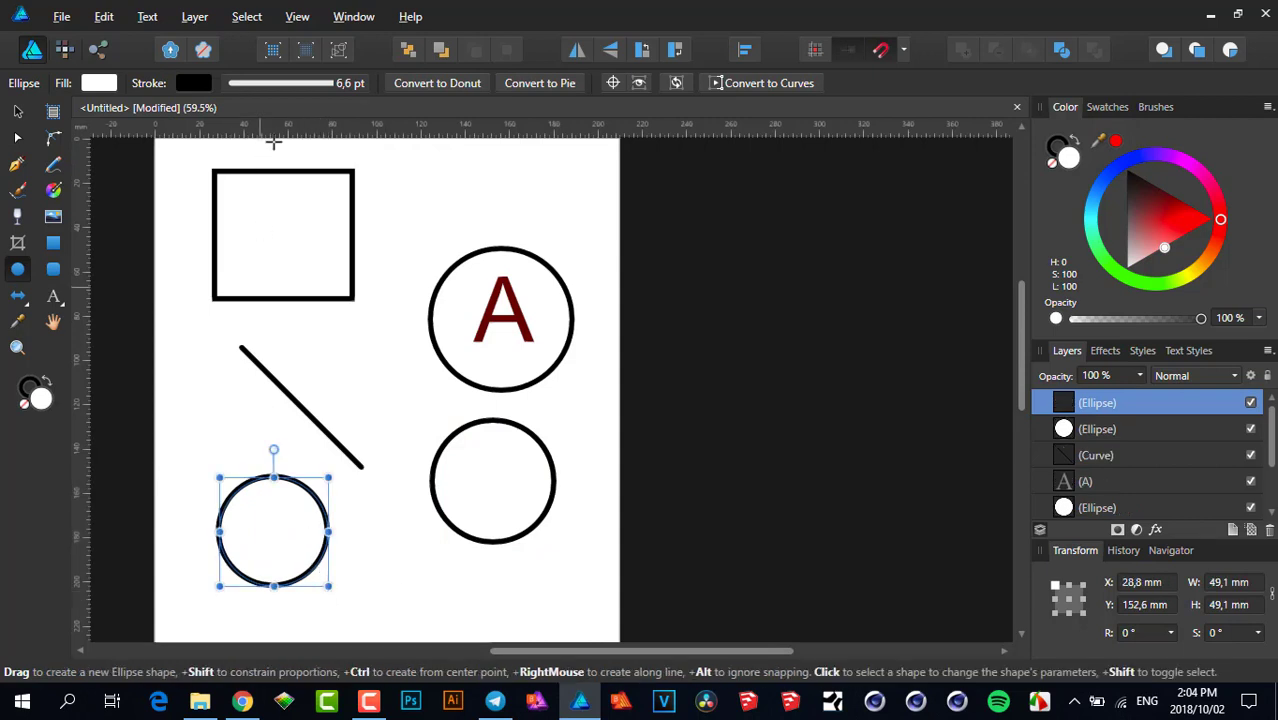
left_click(323, 84)
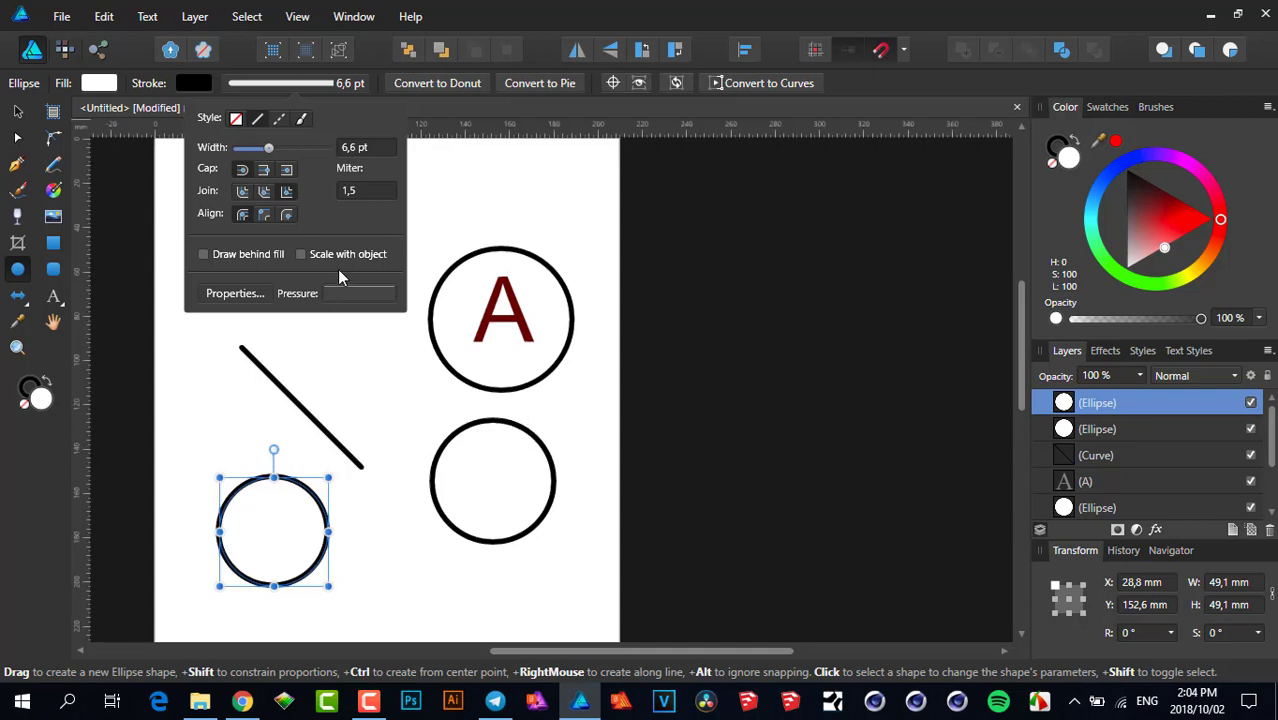
left_click(511, 430)
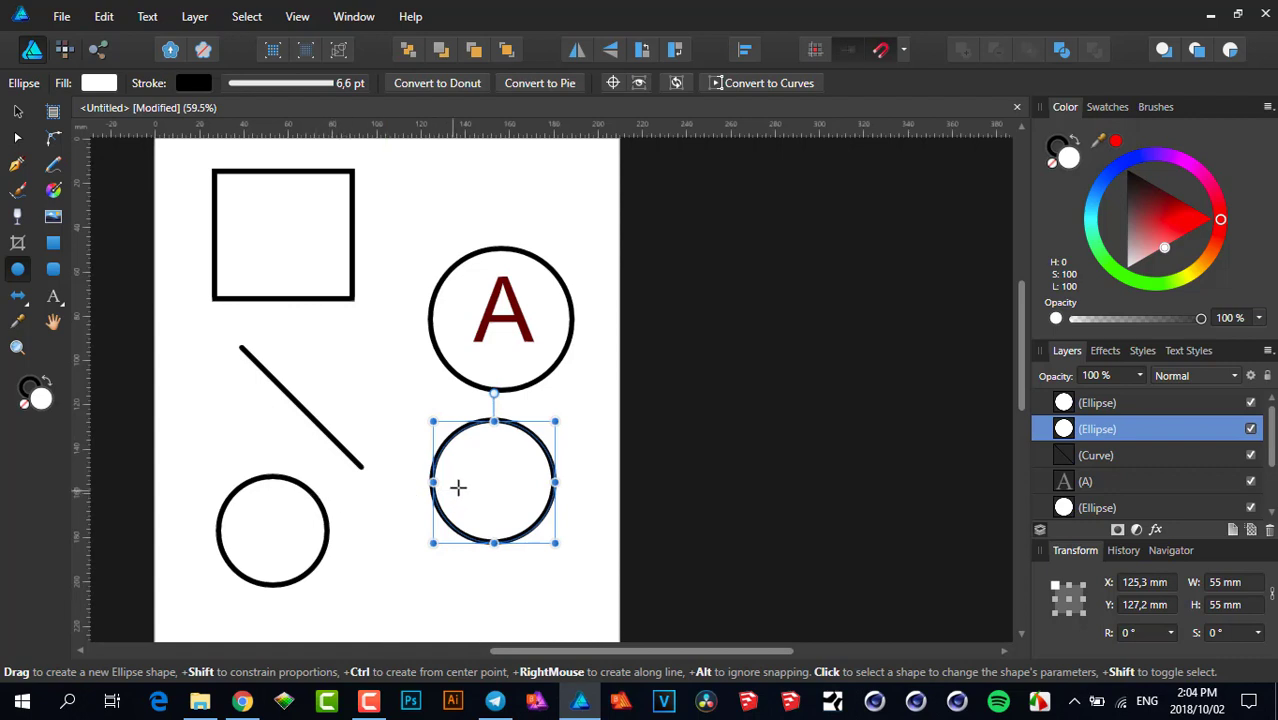
left_click(335, 86)
Step: Move the diagonal line over the lower circle and bring the lower-left circle toward the right one
left_click(335, 86)
left_click(17, 111)
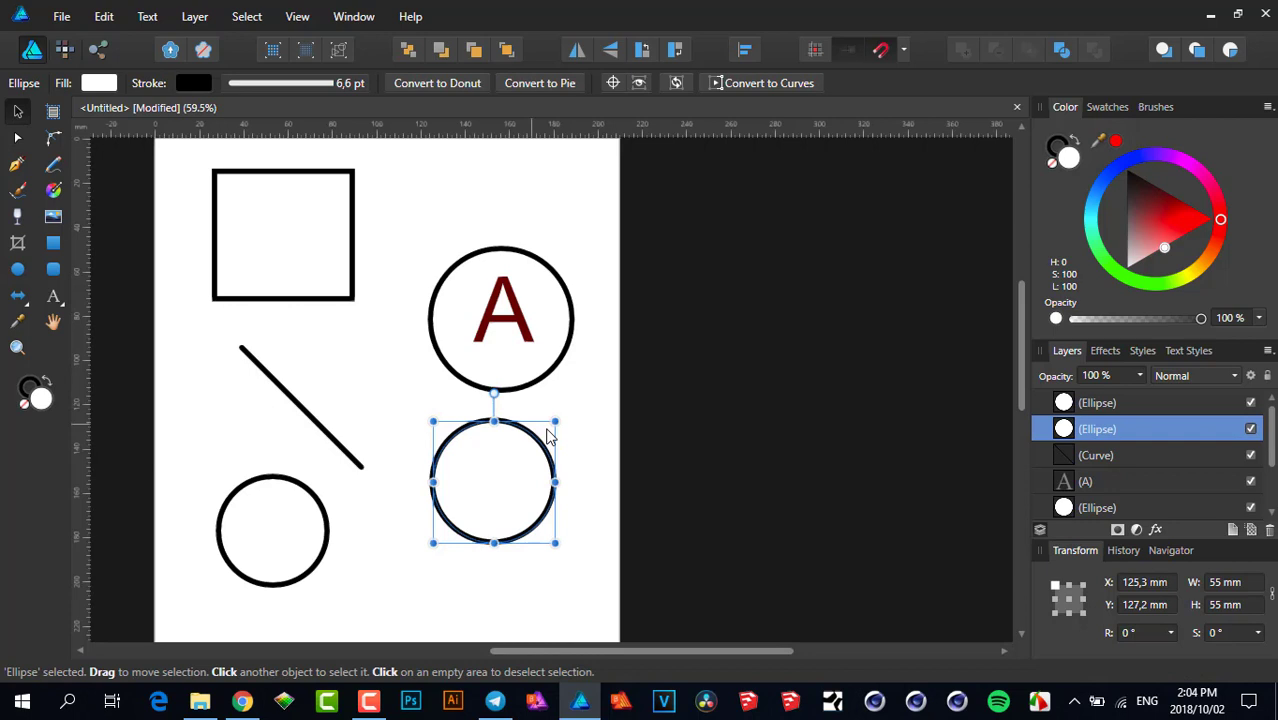
scroll(474, 367, "down", 3)
left_click_drag(474, 366, 514, 366)
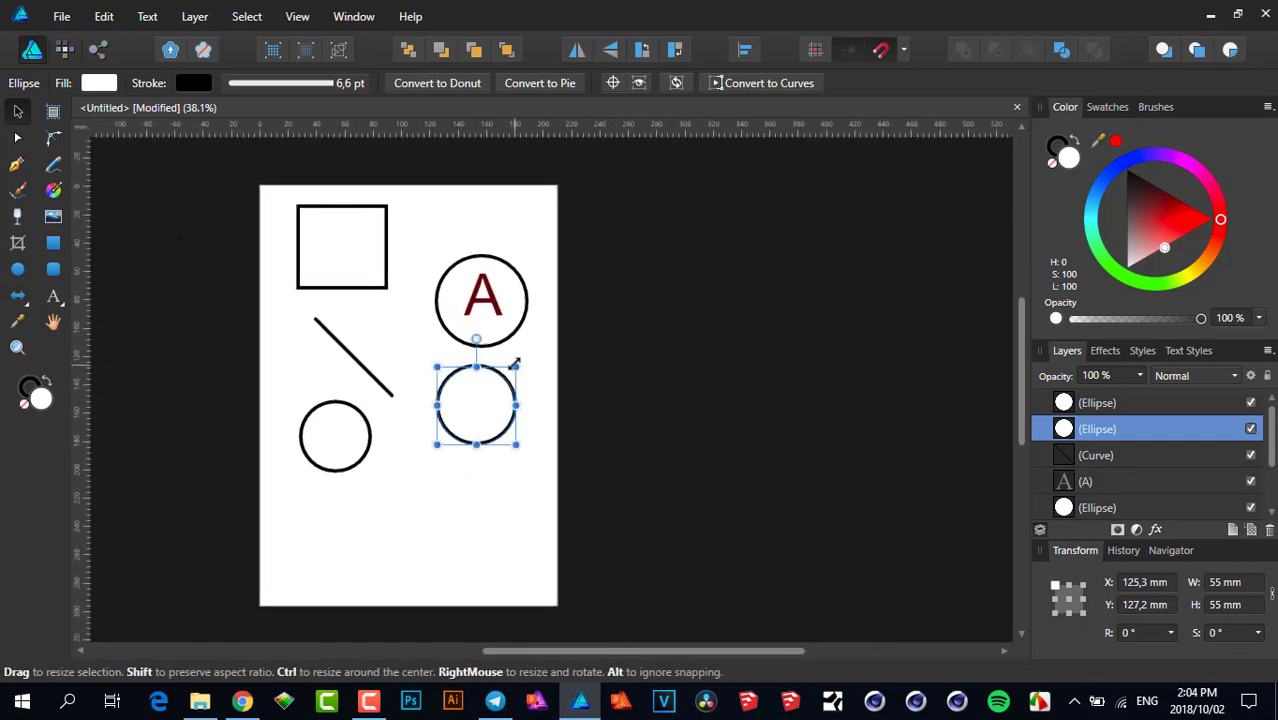
scroll(514, 358, "up", 2)
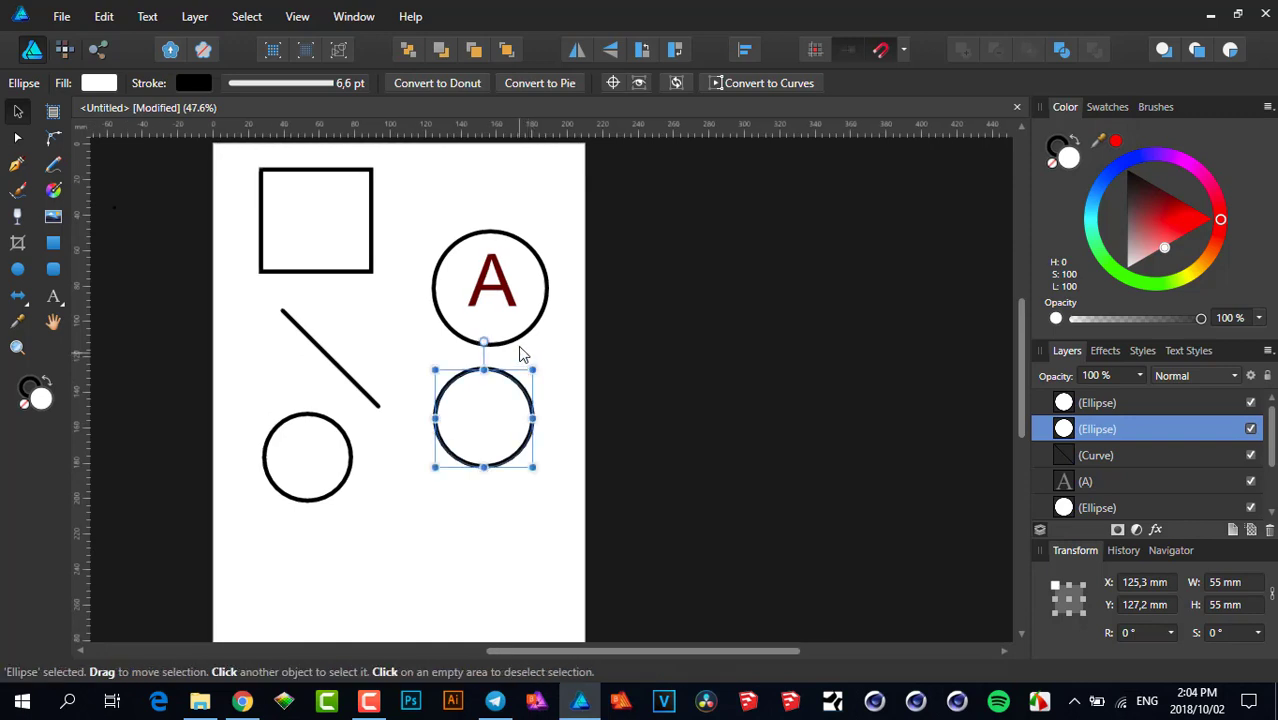
left_click_drag(357, 386, 437, 405)
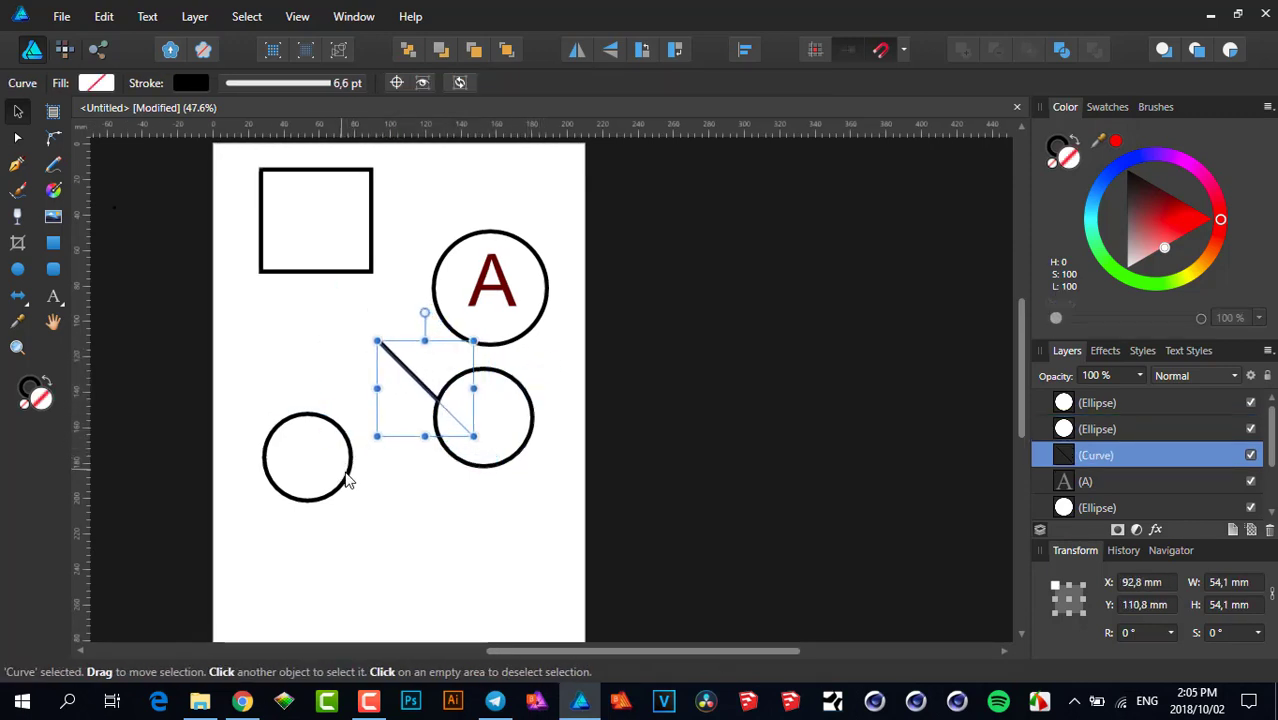
left_click_drag(348, 479, 501, 466)
left_click_drag(320, 271, 499, 522)
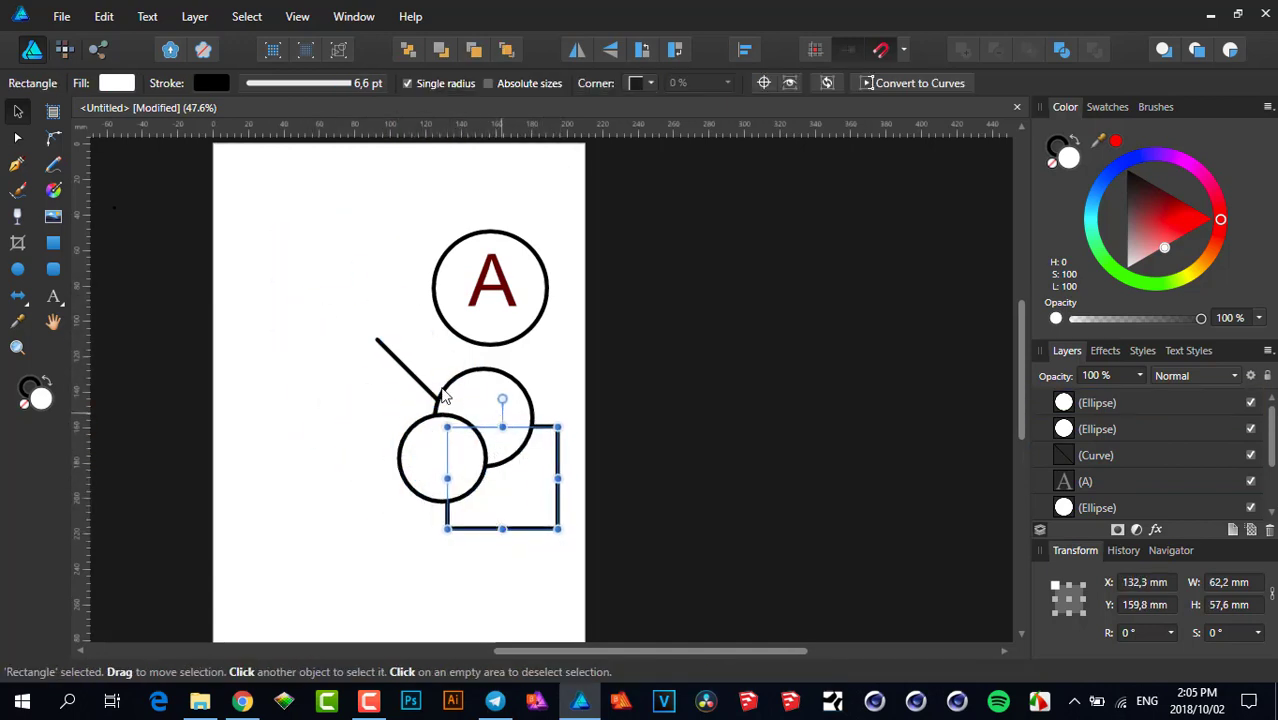
Step: Delete the circle containing the letter A
scroll(367, 362, "down", 2)
scroll(367, 362, "right", 3)
left_click_drag(297, 163, 463, 317)
key("Delete")
Step: Move the two circles, line and square together toward the page's upper left
left_click_drag(228, 222, 540, 595)
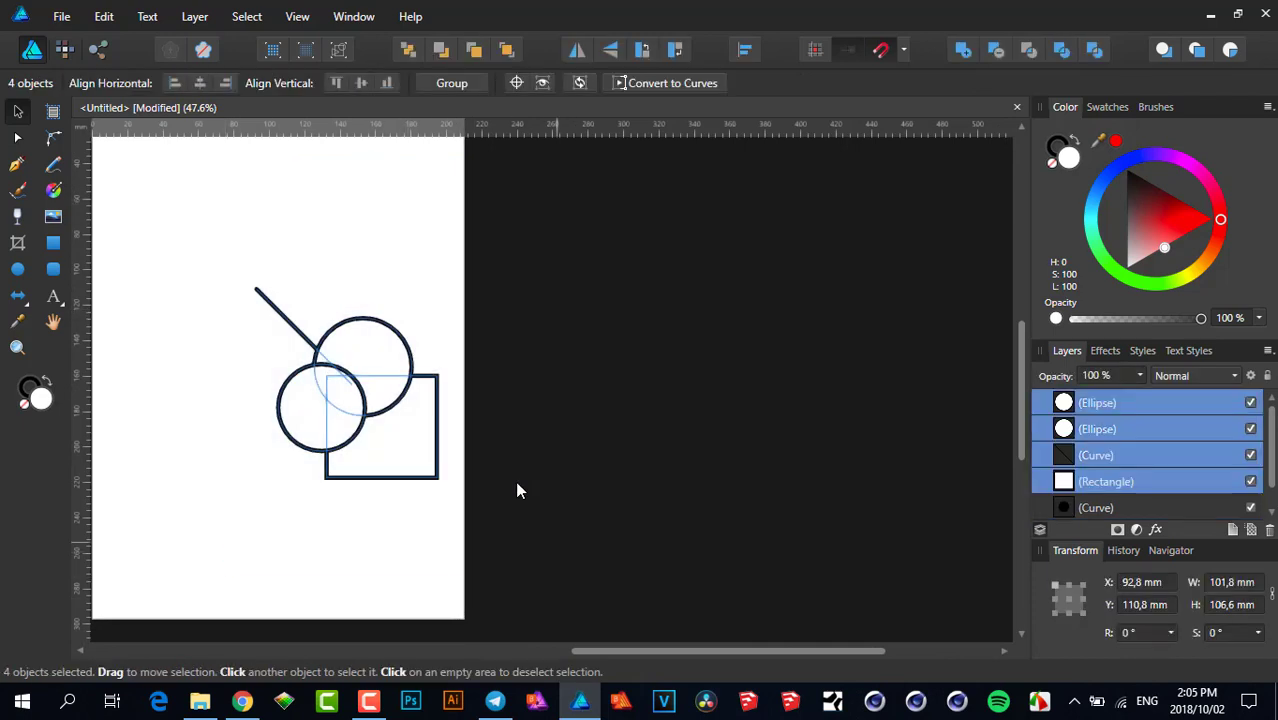
scroll(678, 547, "up", 2)
scroll(678, 547, "left", 3)
left_click_drag(531, 451, 465, 368)
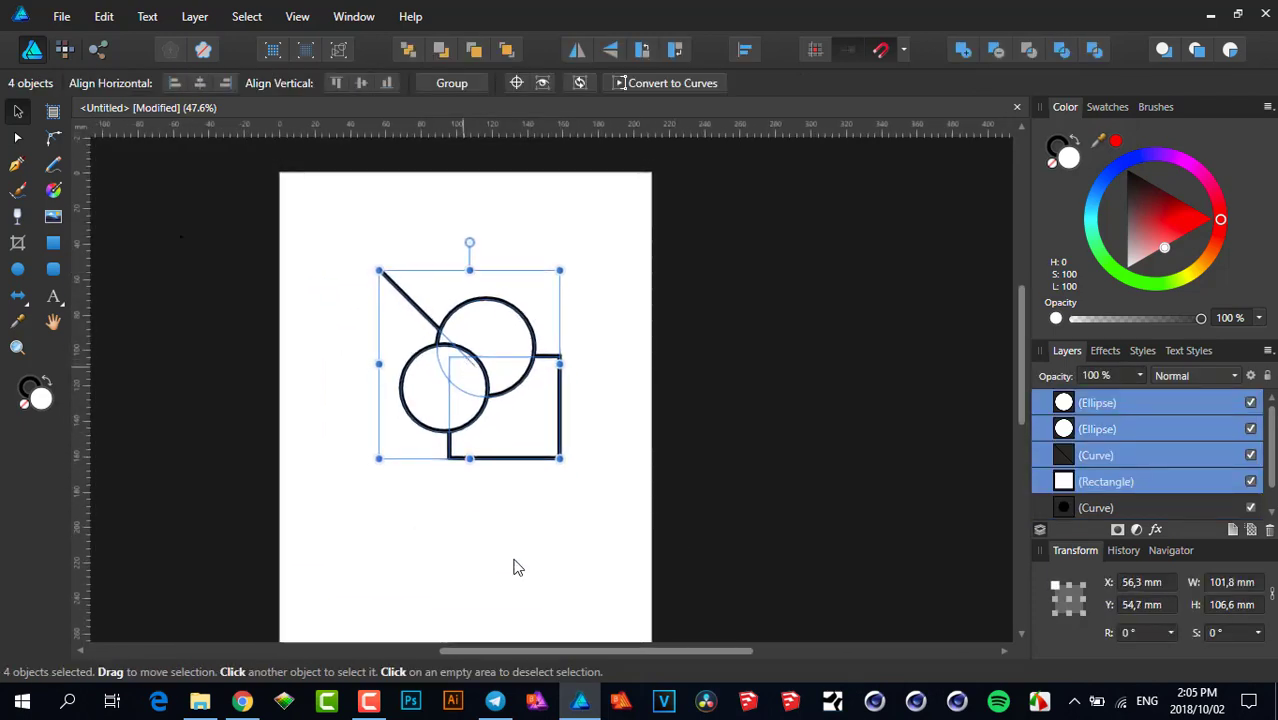
scroll(512, 555, "up", 1)
scroll(514, 565, "up", 1)
left_click(418, 228)
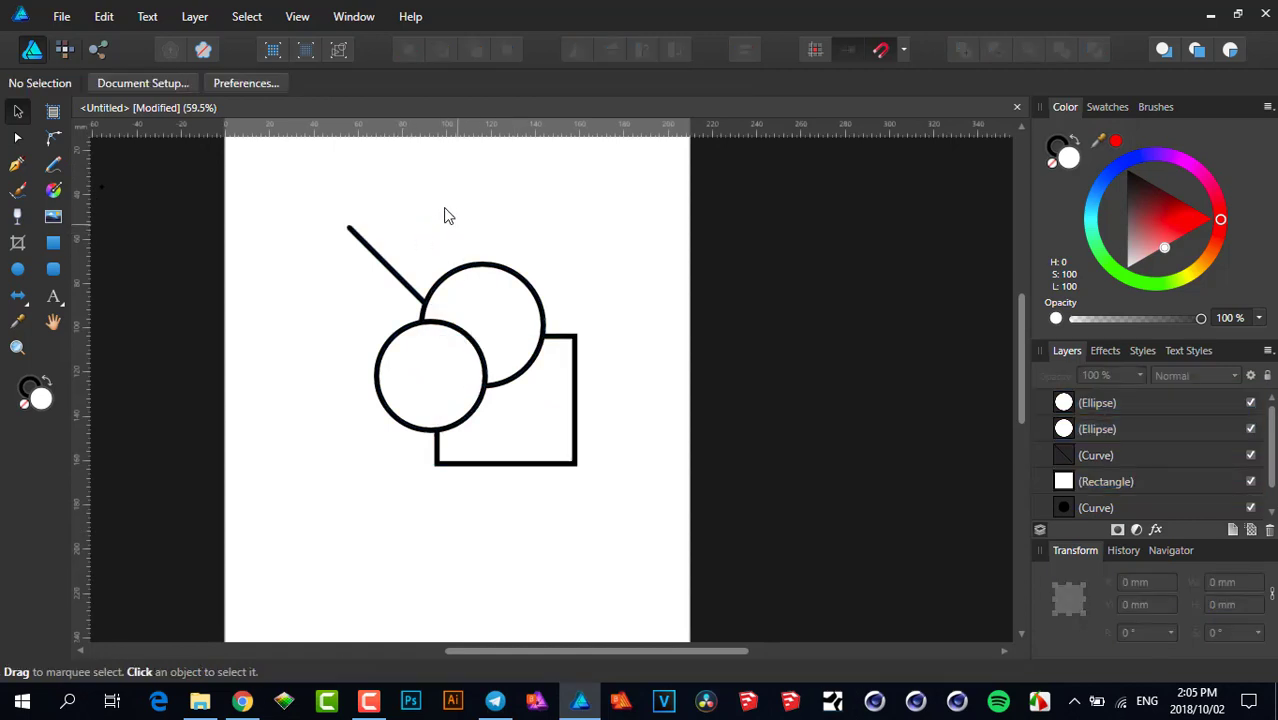
Step: Thicken the diagonal line's stroke to 8 pt, then select the line together with the upper circle
left_click(381, 260)
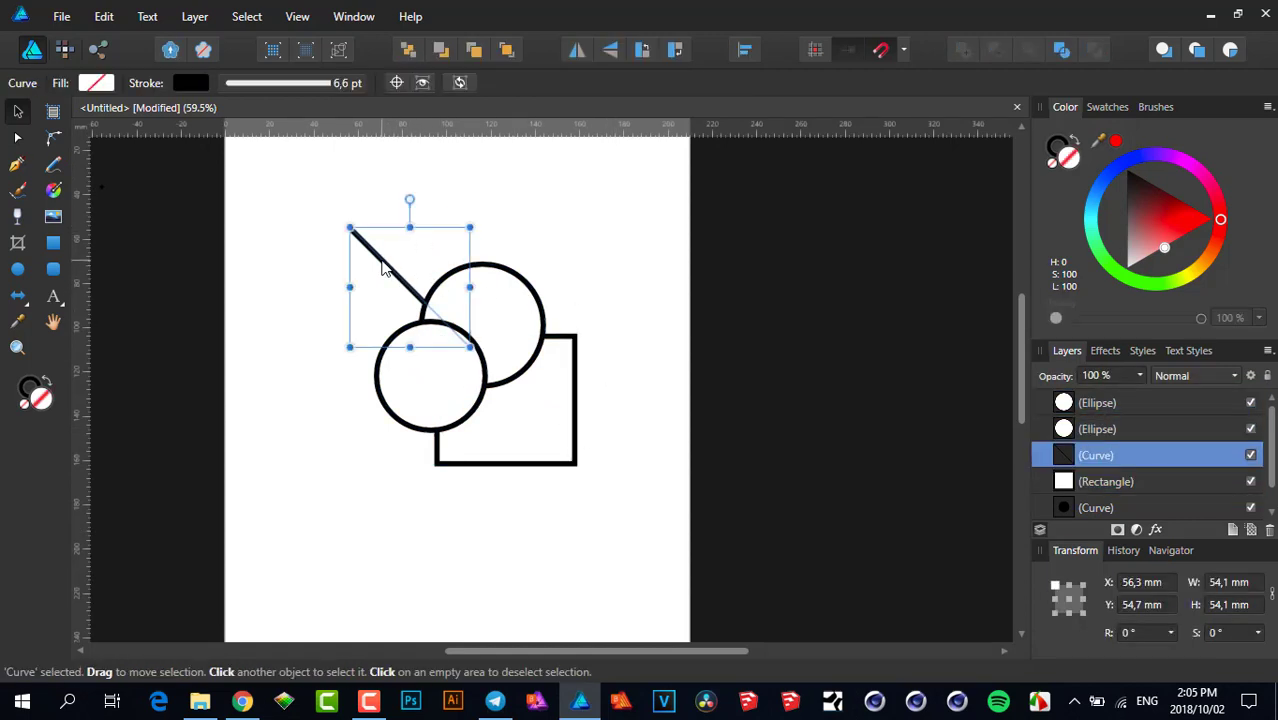
left_click(345, 85)
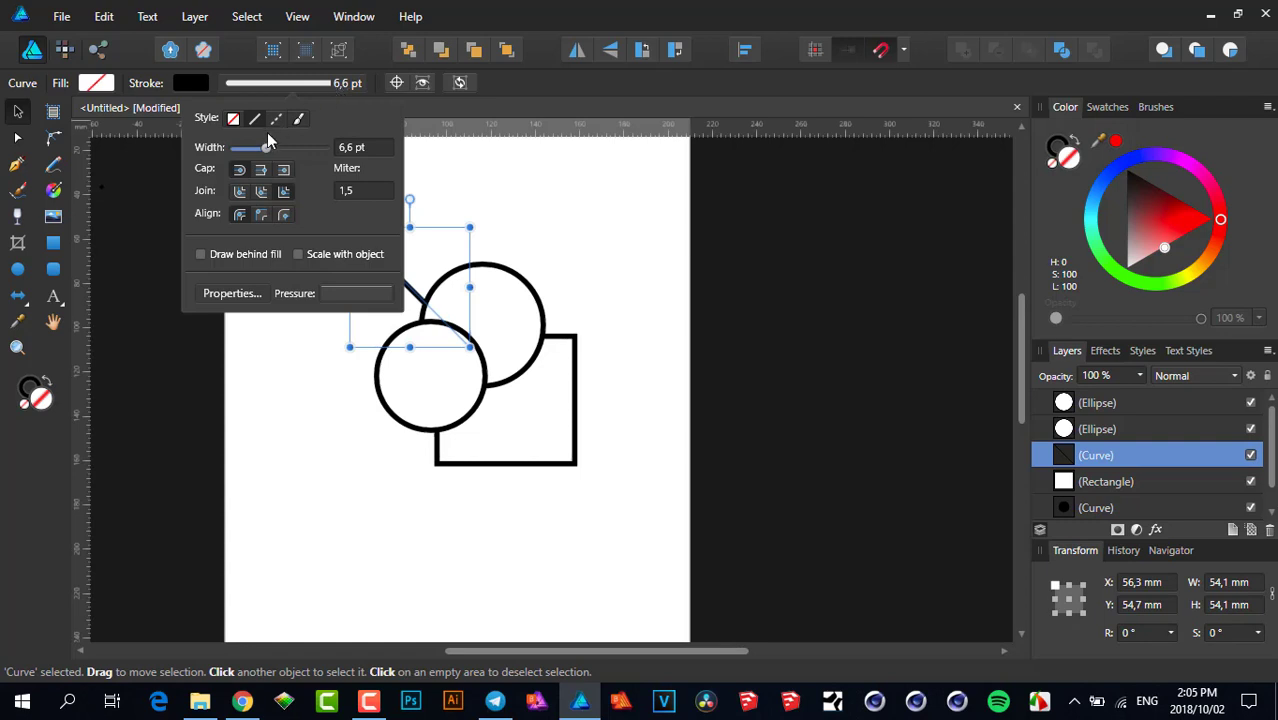
left_click_drag(265, 150, 270, 157)
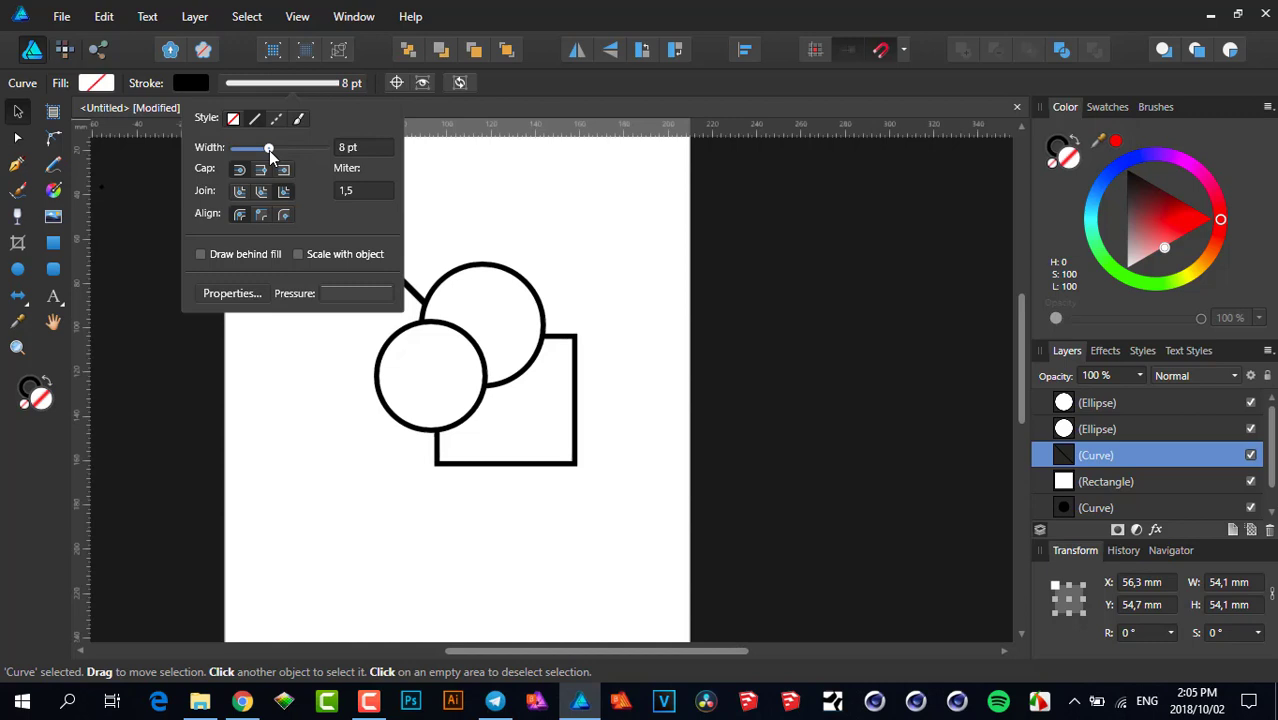
left_click(688, 305)
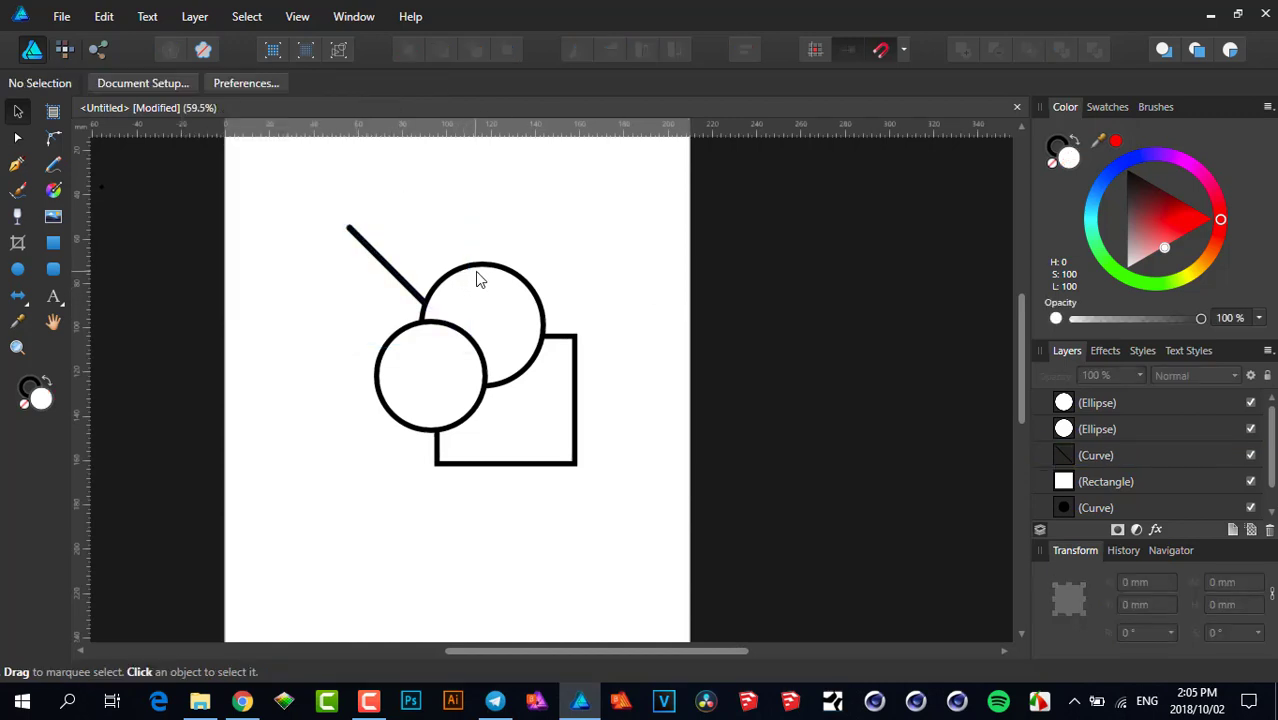
left_click(378, 260)
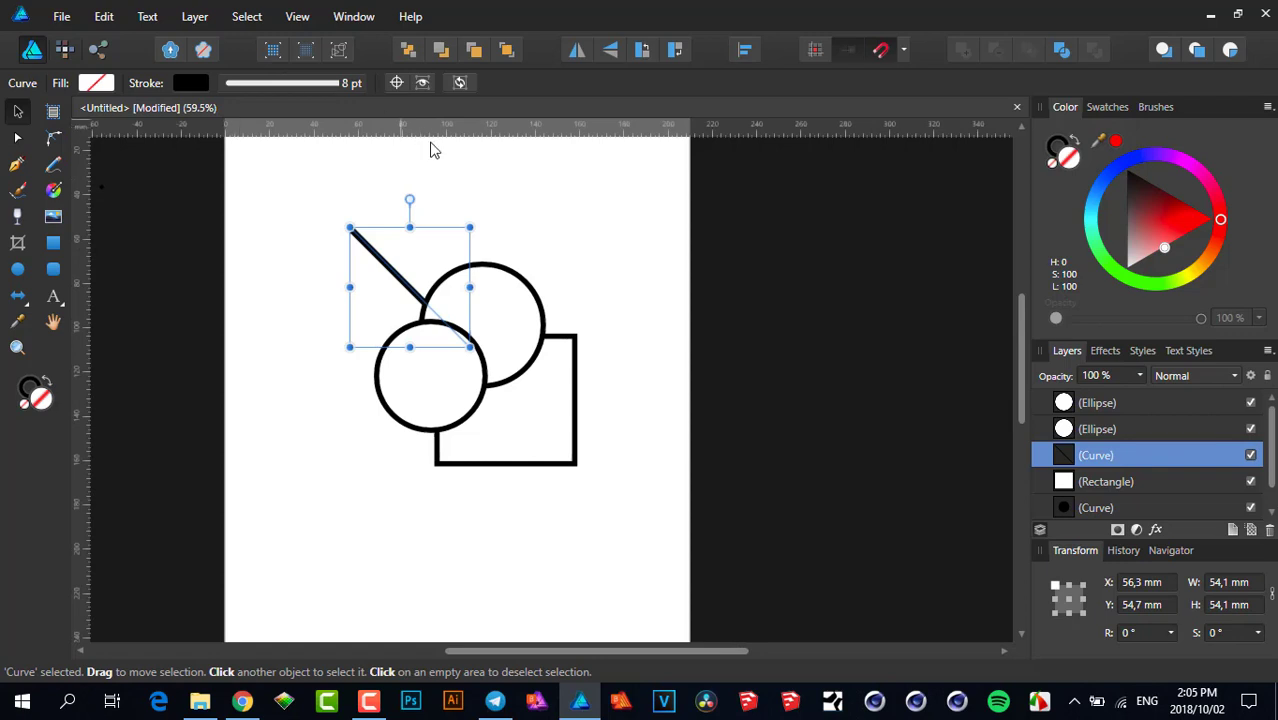
left_click(492, 272, "shift")
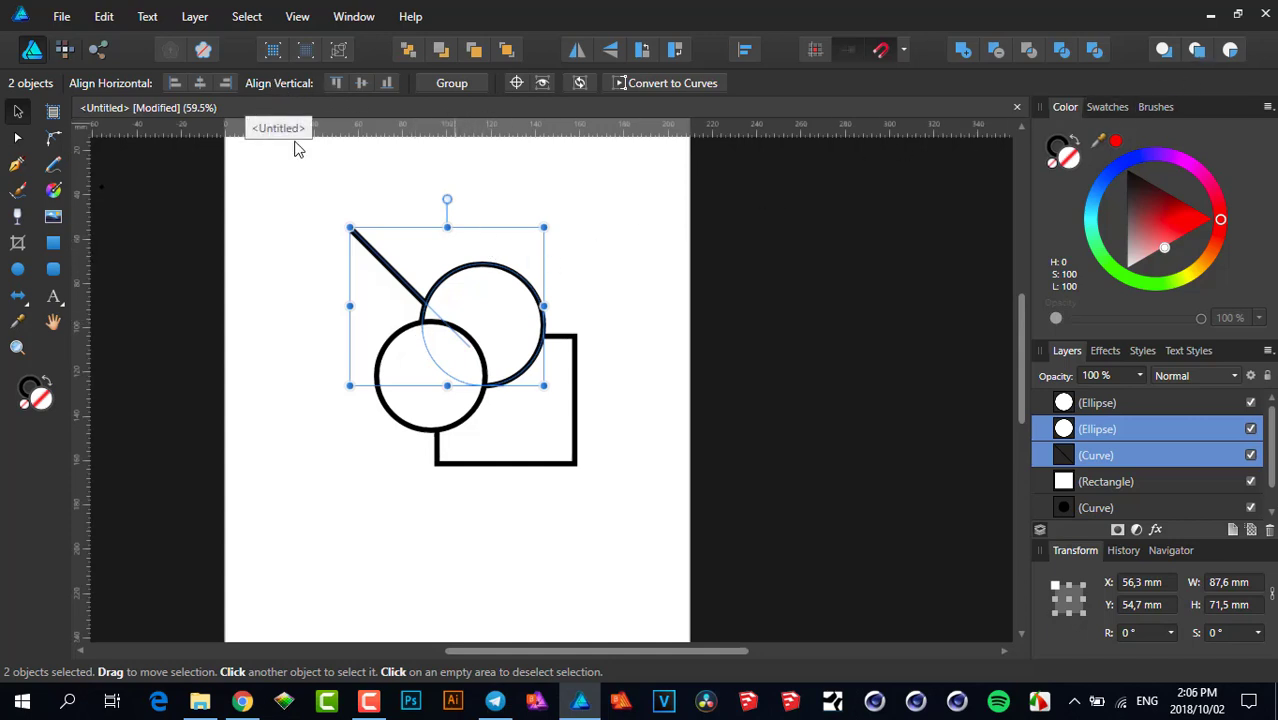
Step: Group the lower circle, upper circle and diagonal line
left_click(648, 390)
left_click(418, 330)
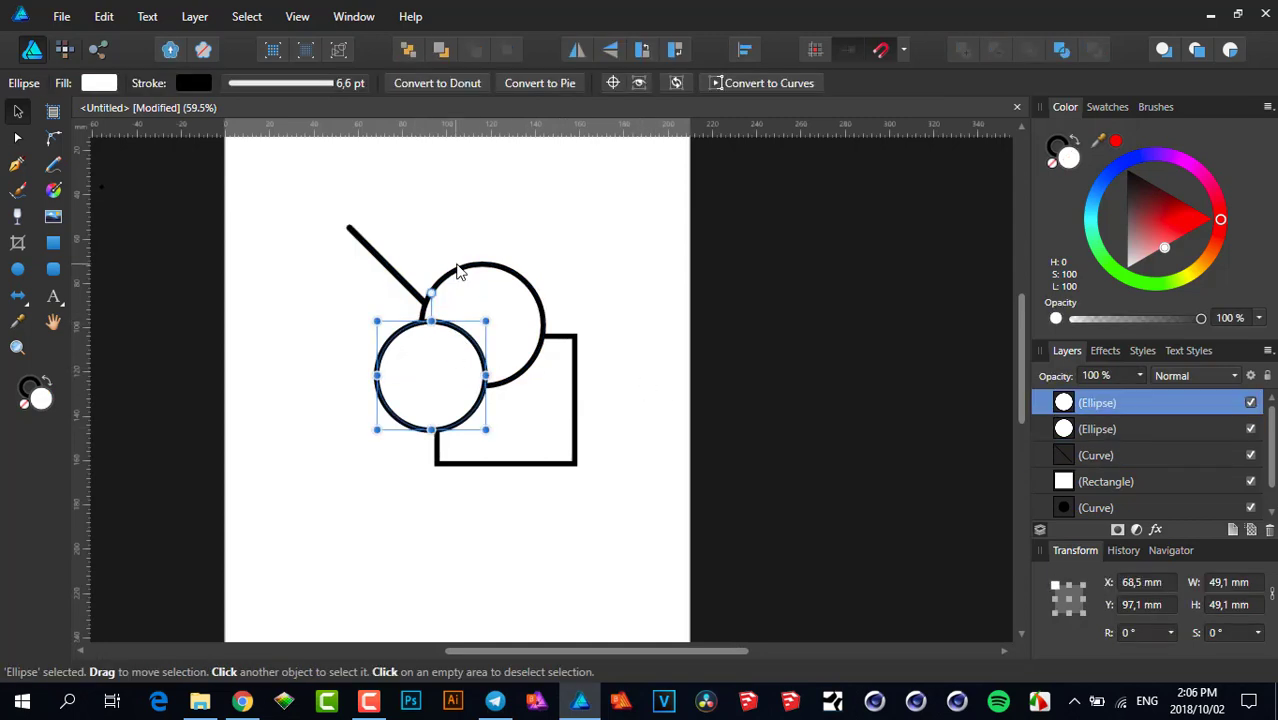
left_click(456, 268, "shift")
left_click(368, 247, "shift")
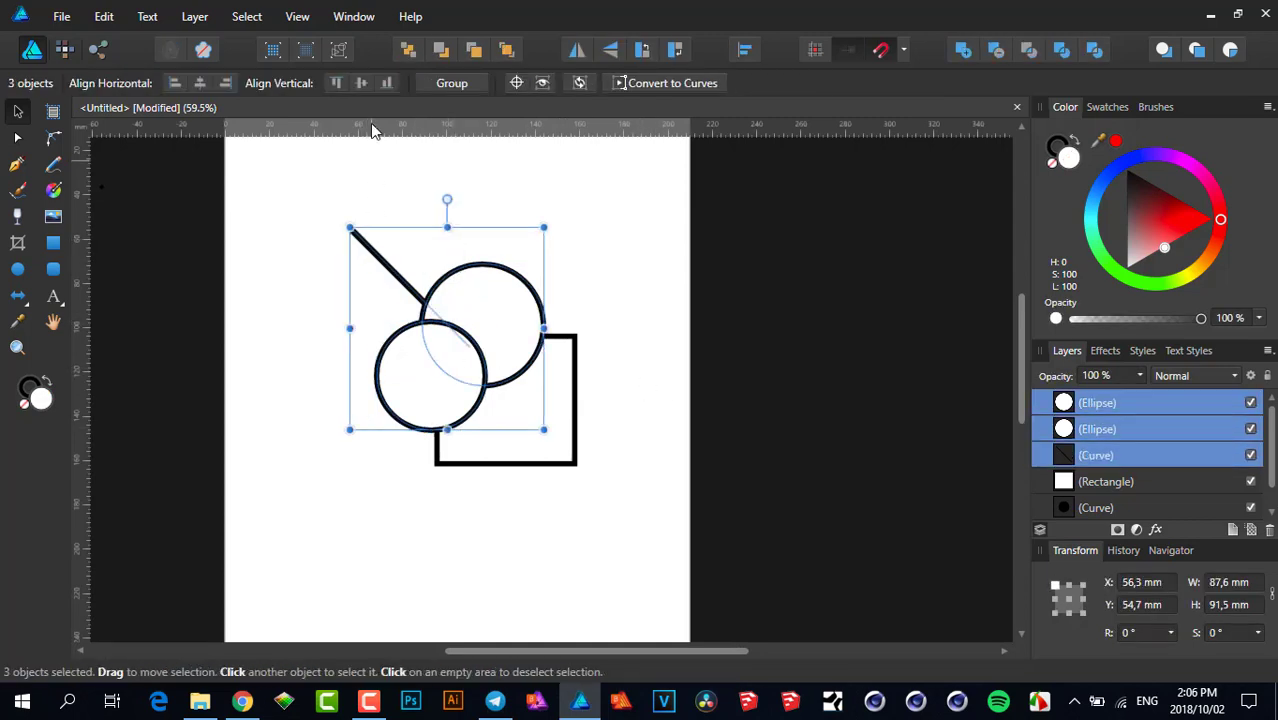
left_click(449, 84)
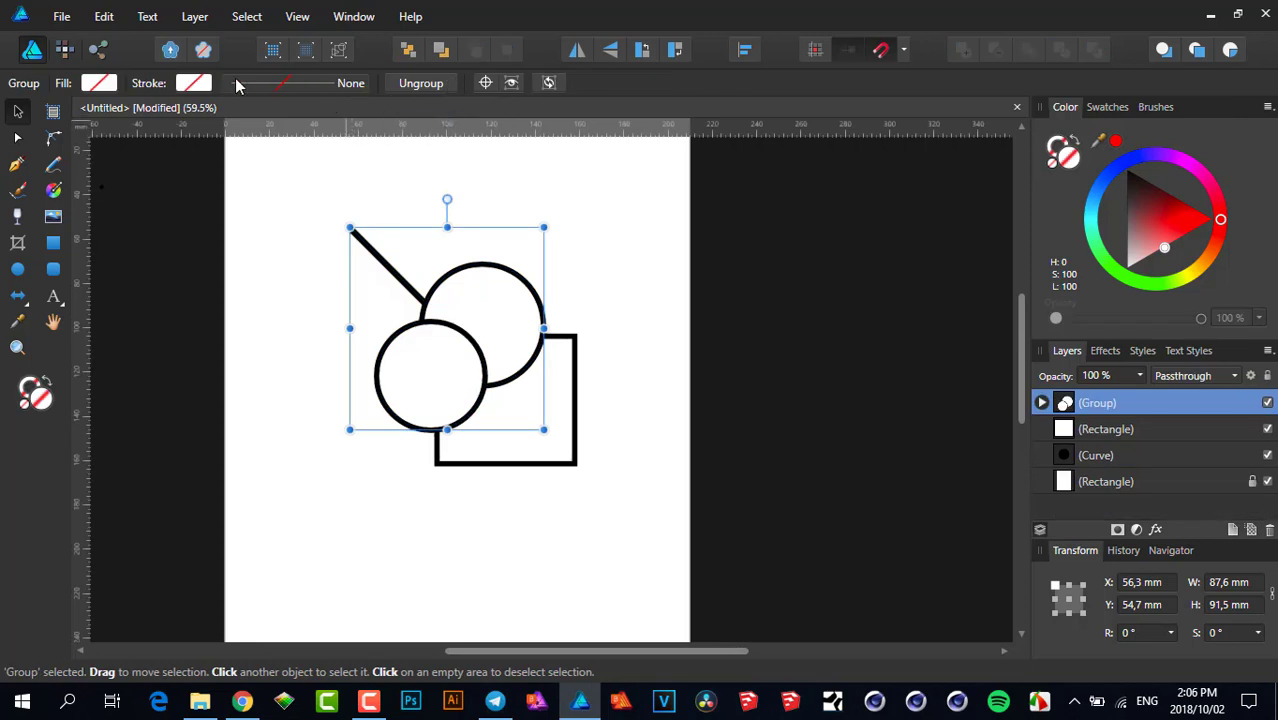
Step: Give the group a 9.3 pt stroke that scales with the object
left_click(348, 83)
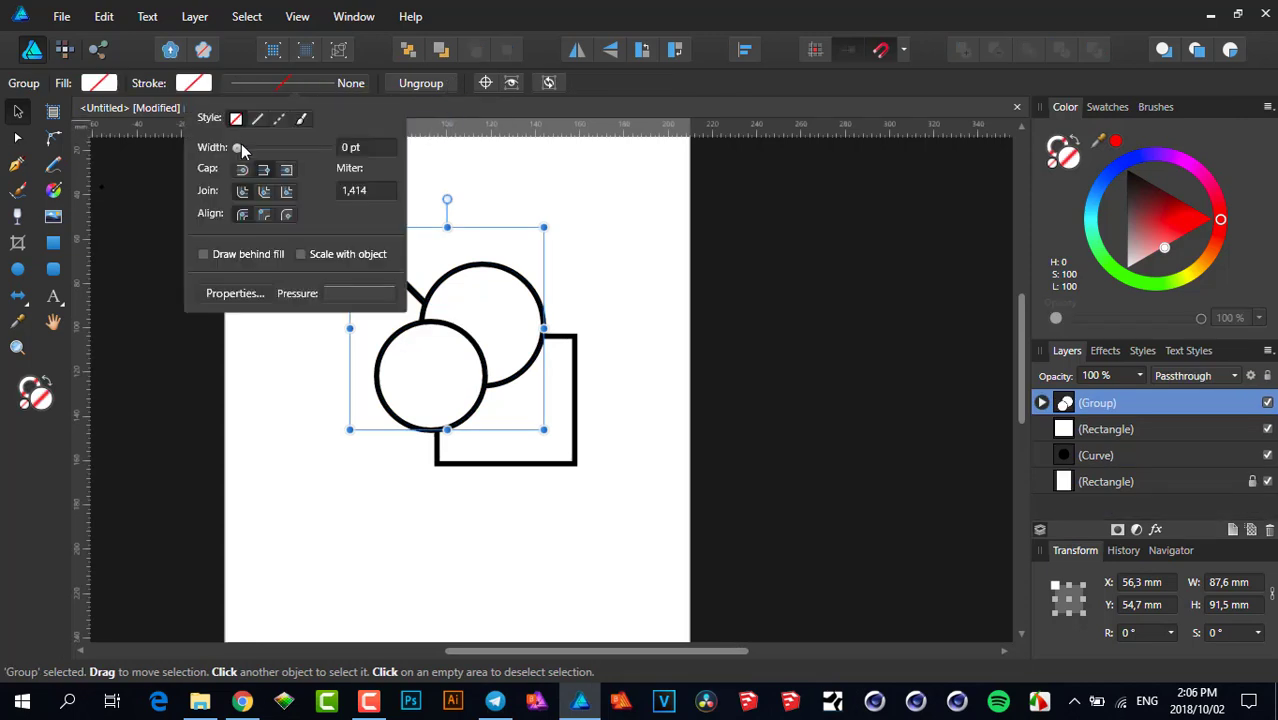
mouse_move(252, 147)
left_mouse_down()
mouse_move(279, 156)
mouse_move(291, 170)
mouse_move(281, 176)
left_mouse_up()
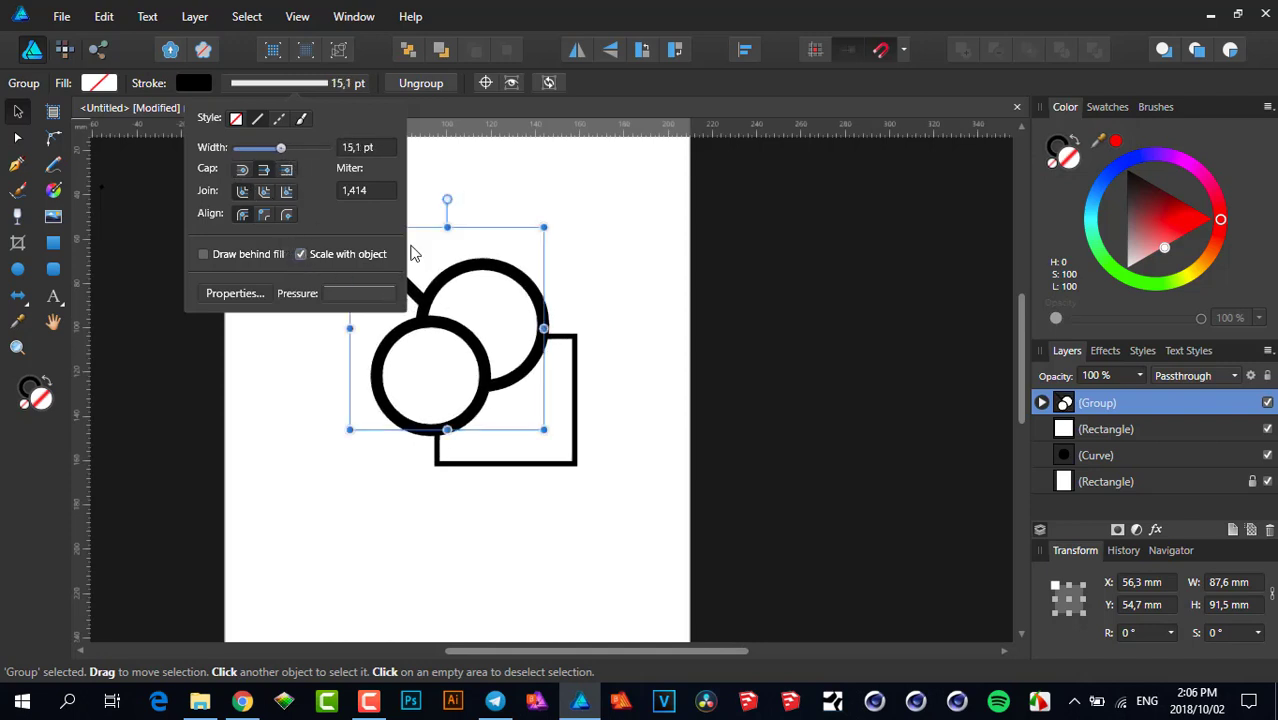
mouse_move(281, 148)
left_mouse_down()
mouse_move(258, 149)
mouse_move(277, 151)
left_mouse_up()
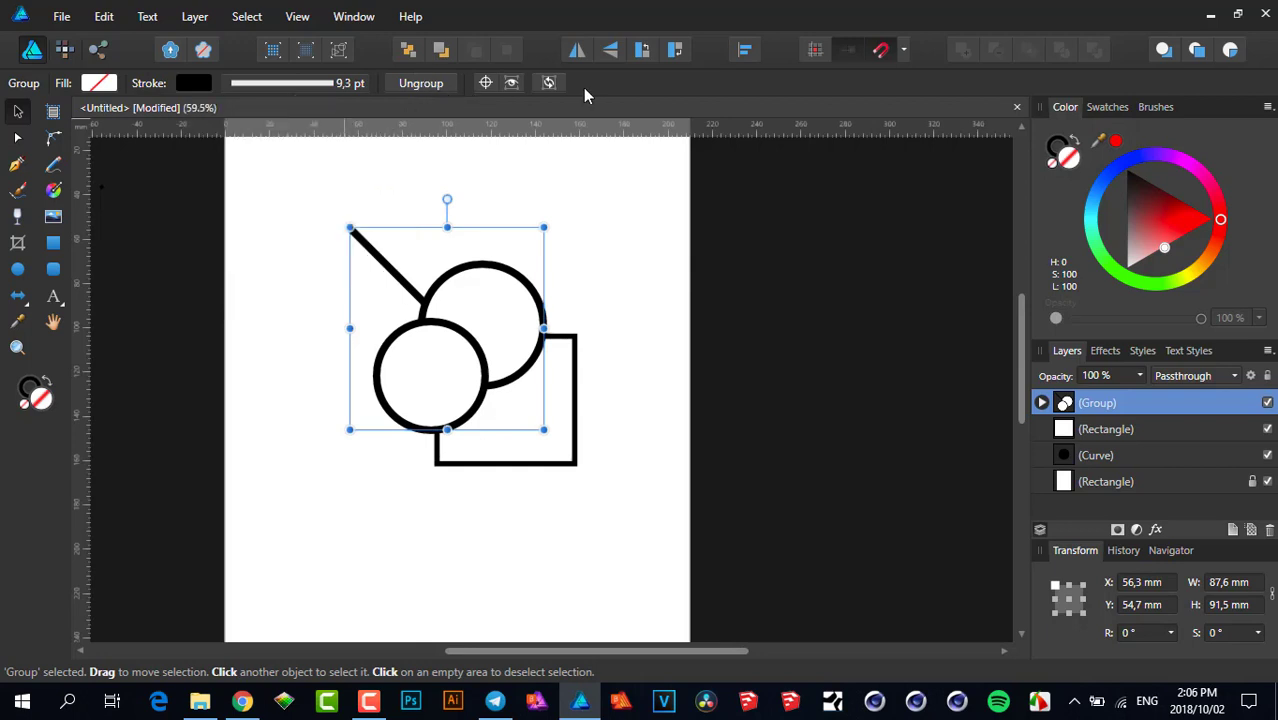
Step: Marquee-select the square together with the circles-and-line group and group them all
left_click(574, 435)
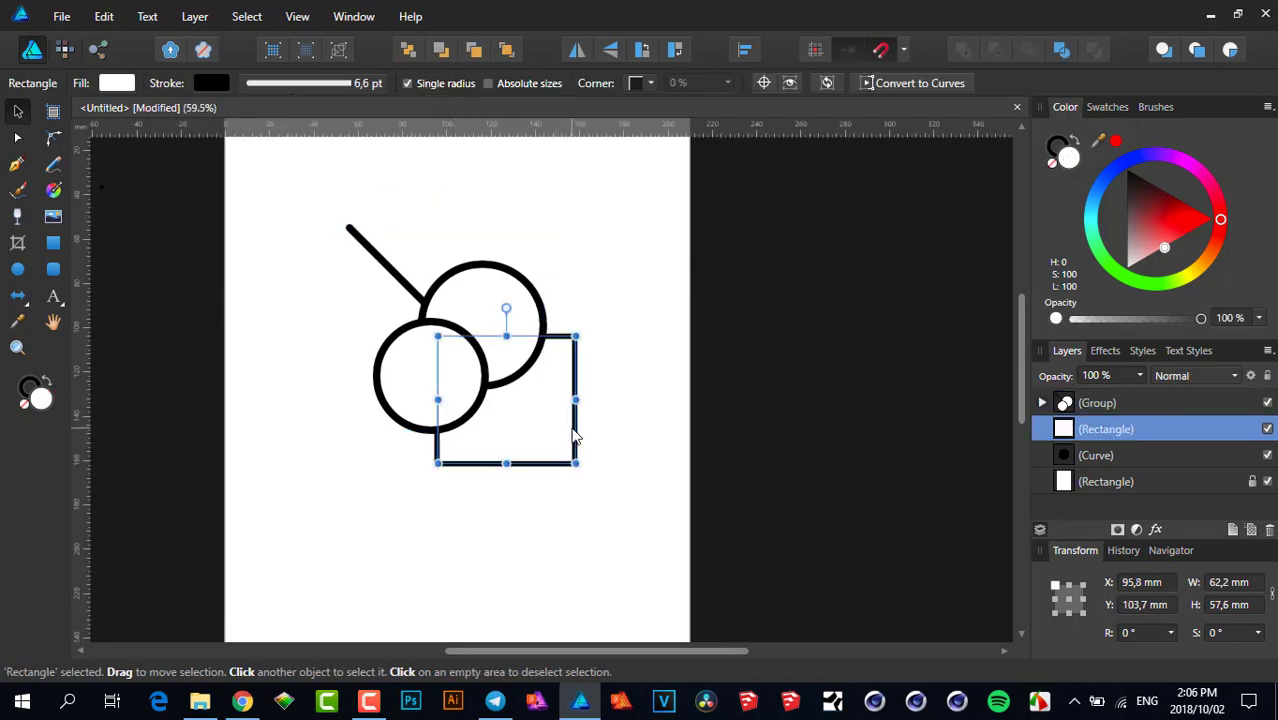
left_click_drag(265, 172, 656, 543)
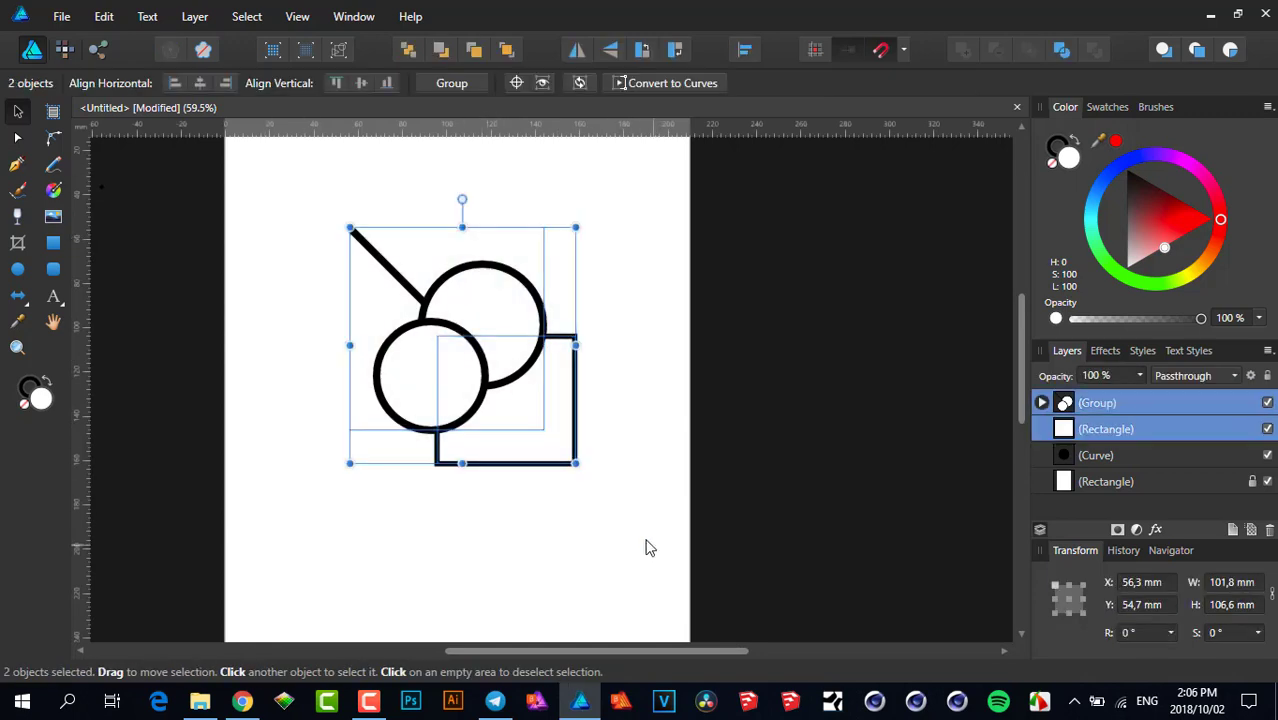
left_click(452, 83)
Step: Give the new group a 12.3 pt stroke that scales with the object
left_click(350, 84)
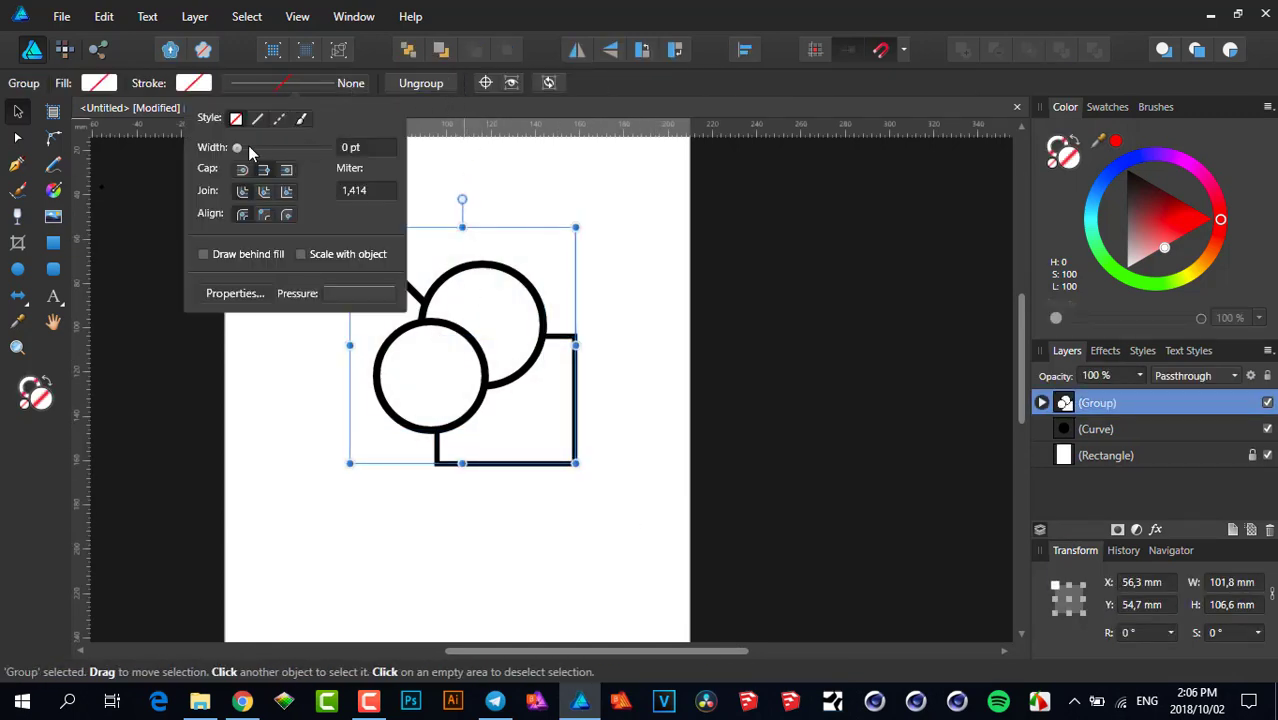
left_click_drag(248, 147, 280, 172)
left_click(284, 172)
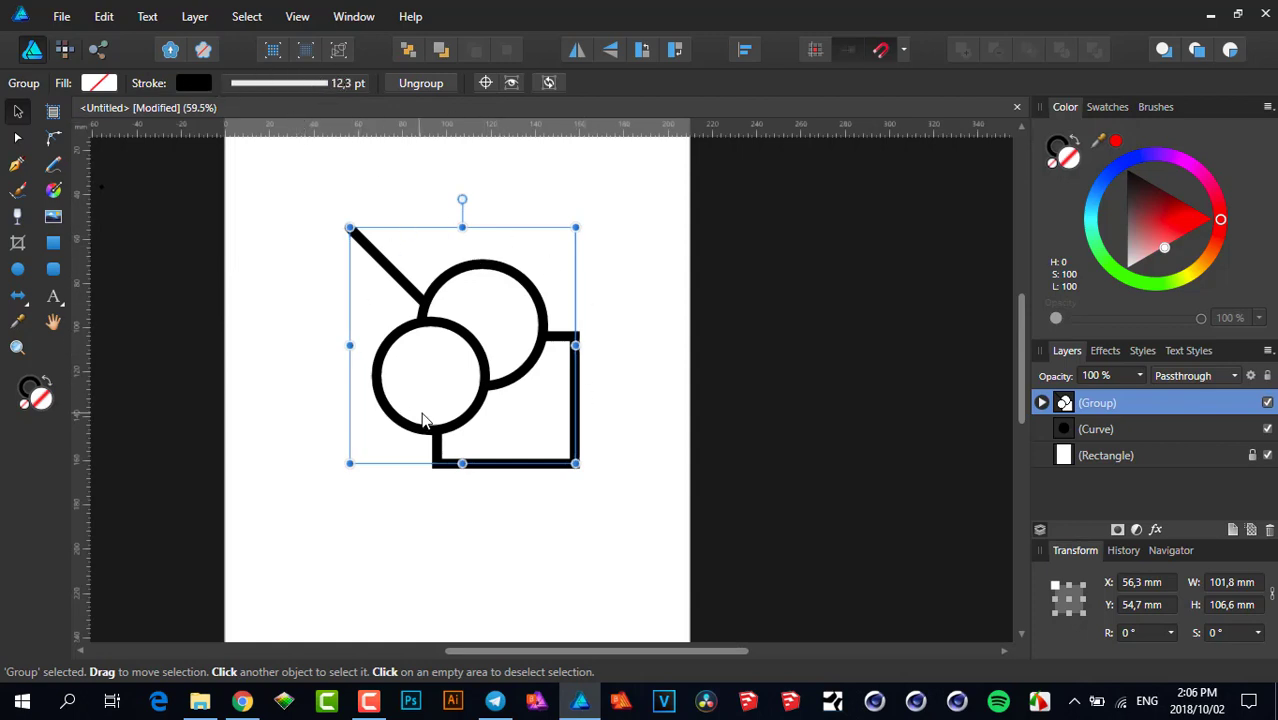
left_click(352, 86)
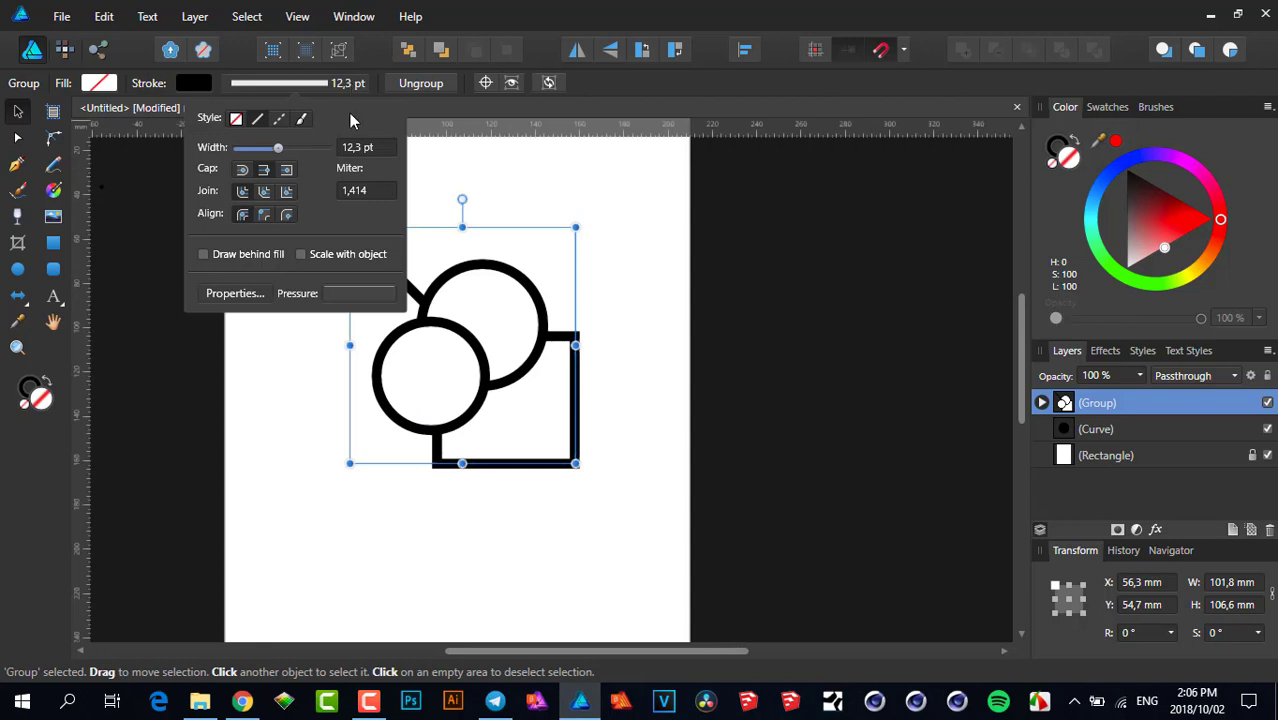
Step: Glance at the stroke's Pressure graph, then deselect and reselect the grouped shapes
left_click(352, 293)
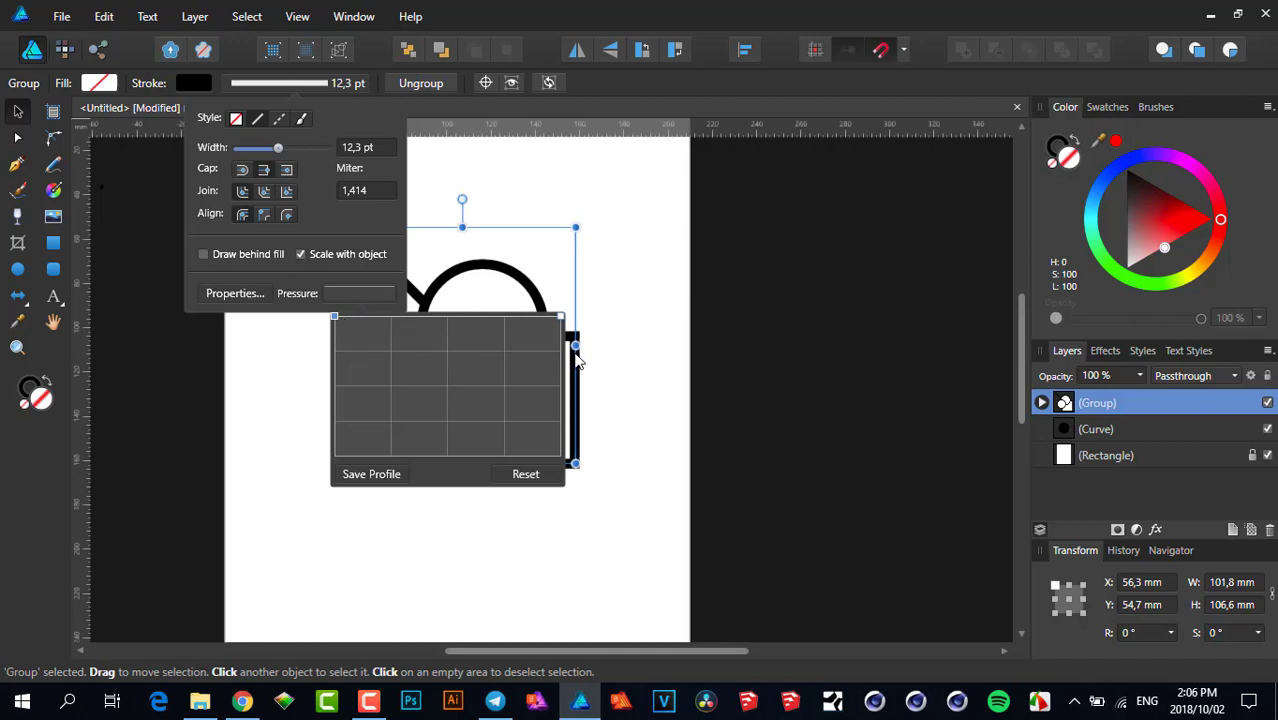
left_click(602, 337)
scroll(700, 340, "left", 5)
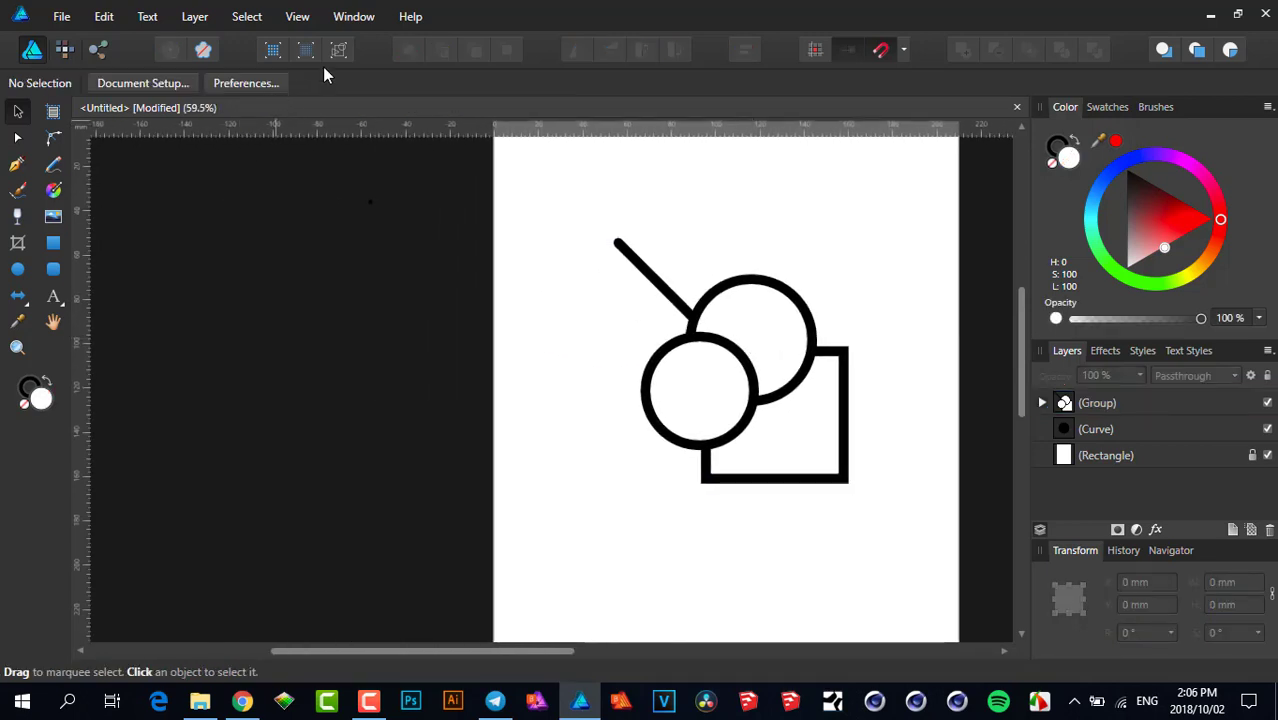
left_click(641, 283)
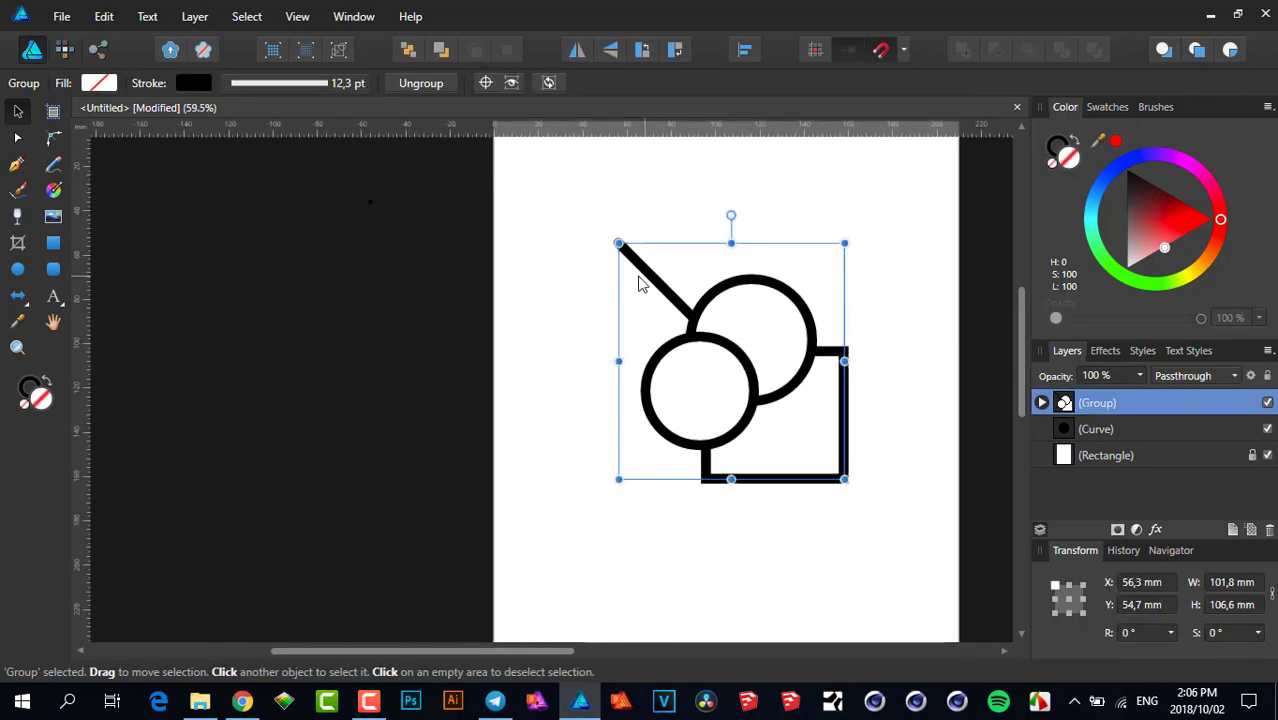
Step: Drag the pressure curve's left node down to preview a taper, then Reset to a uniform stroke
left_click(288, 80)
left_click(340, 294)
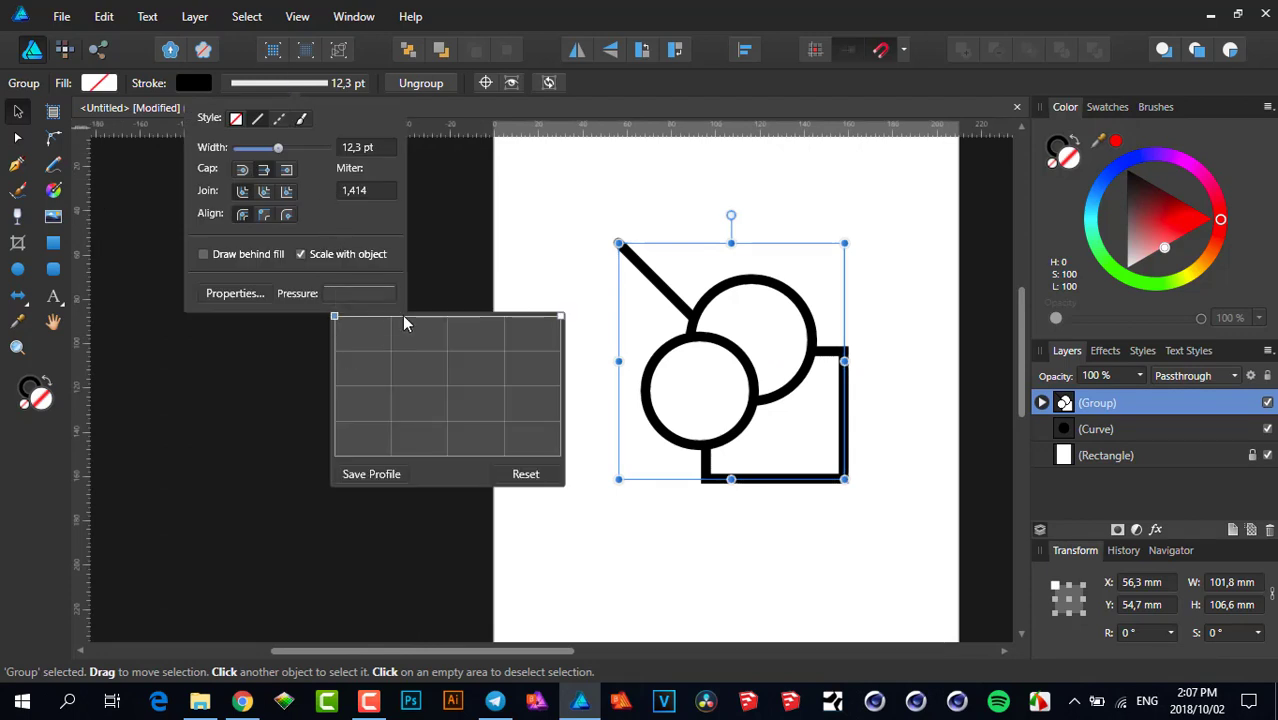
mouse_move(404, 323)
left_mouse_down()
mouse_move(414, 422)
mouse_move(465, 374)
mouse_move(502, 403)
mouse_move(460, 314)
mouse_move(448, 406)
mouse_move(480, 341)
mouse_move(485, 391)
mouse_move(471, 424)
mouse_move(368, 380)
mouse_move(465, 402)
mouse_move(416, 414)
left_mouse_up()
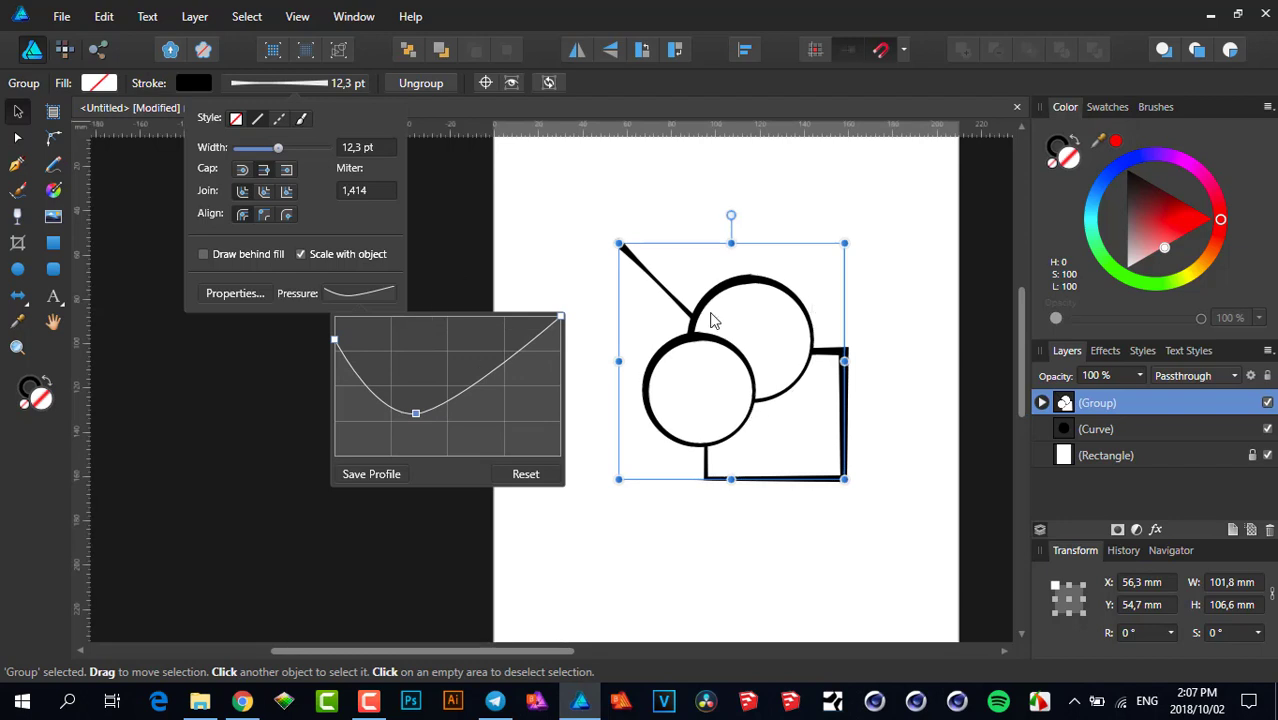
left_click(525, 475)
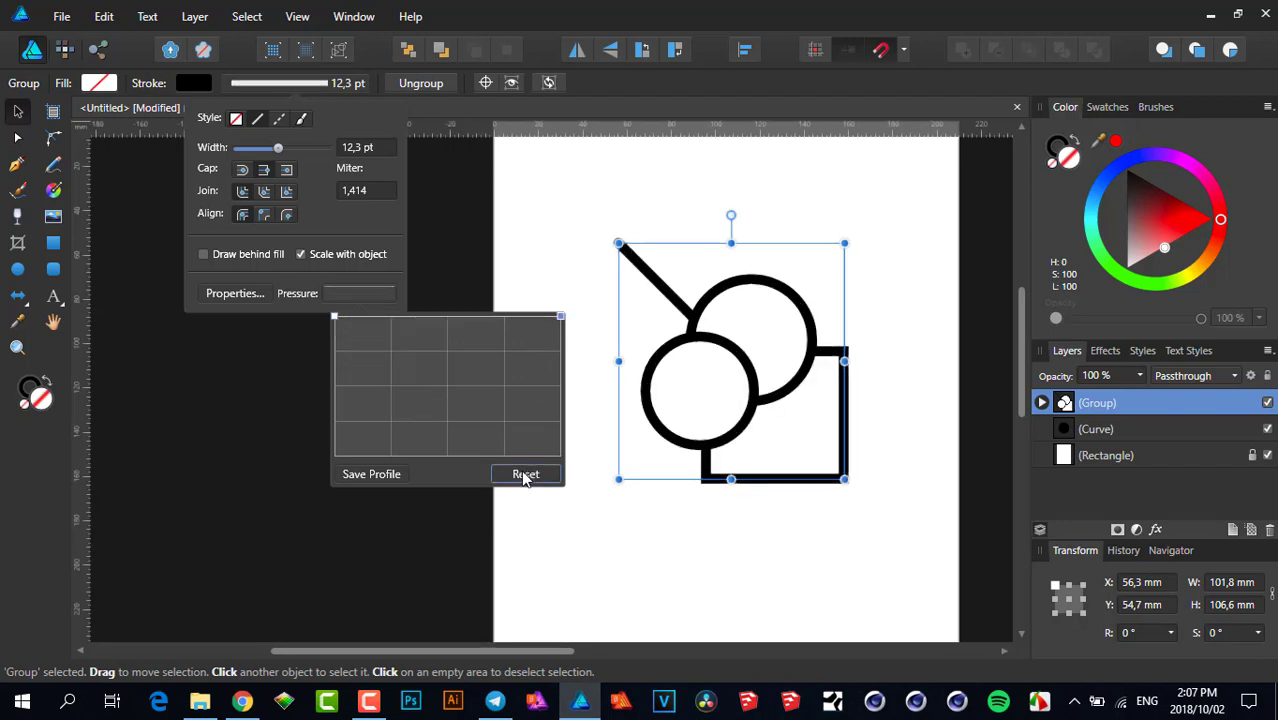
left_click(540, 234)
scroll(430, 300, "right", 5)
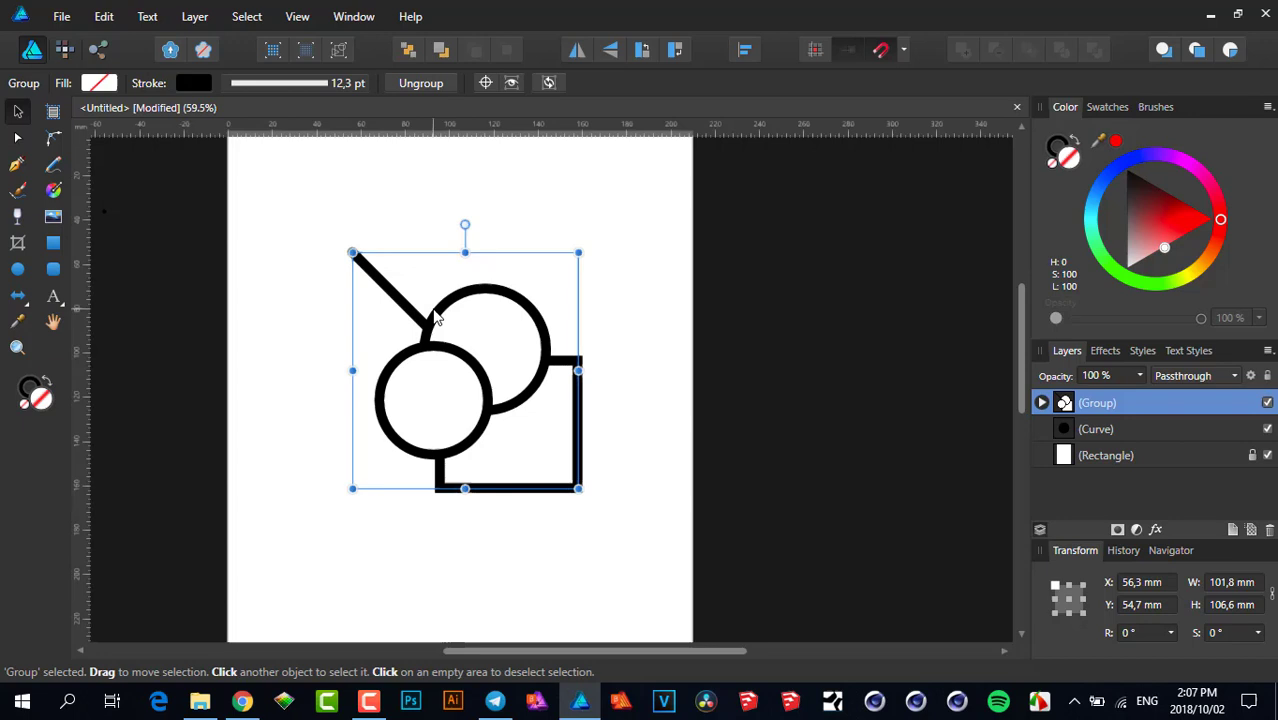